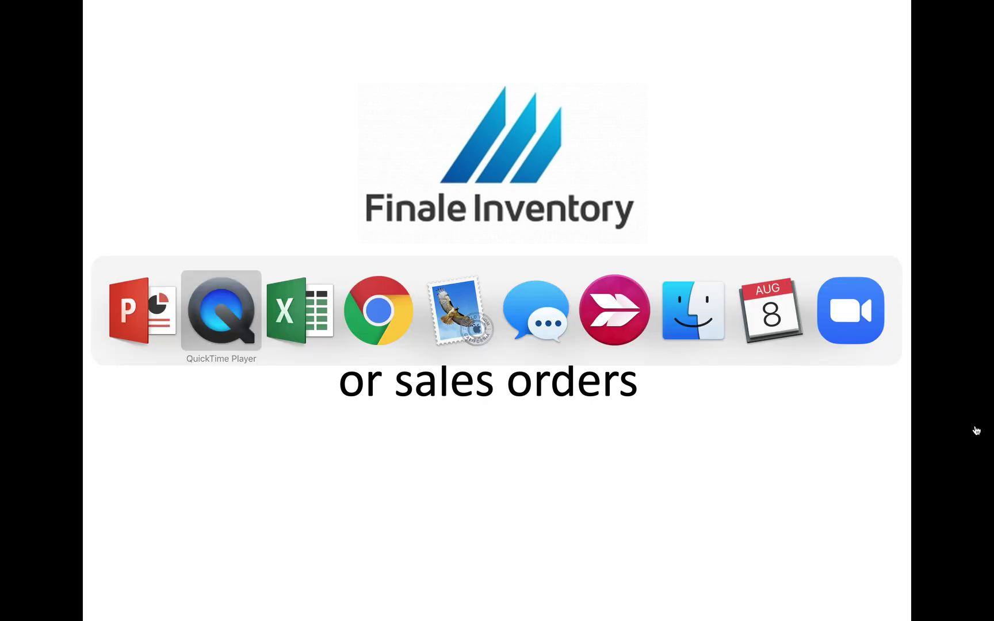
key("super+Tab")
key("super+Tab")
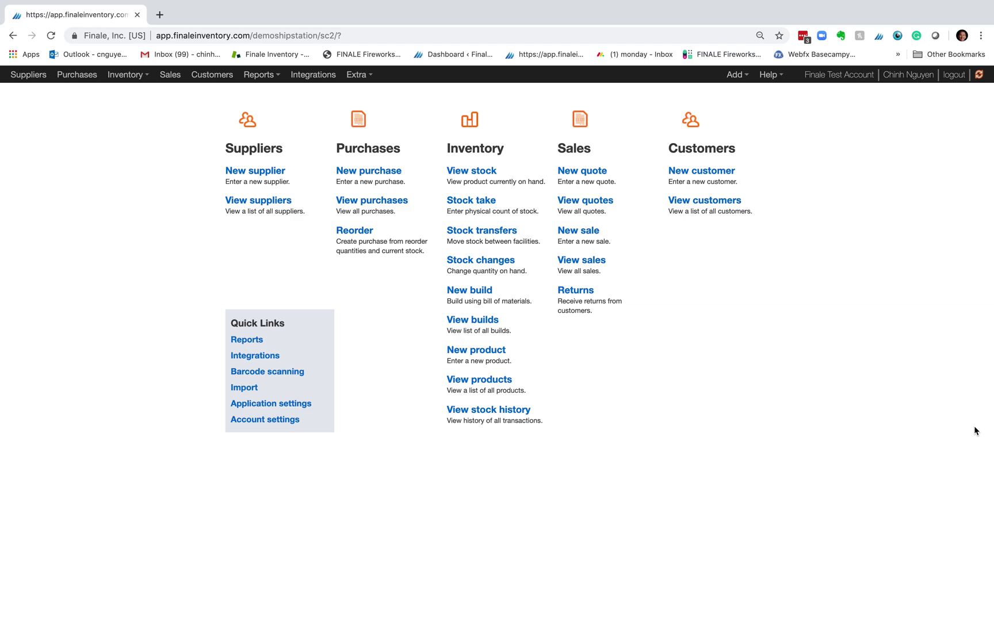
Switch from PowerPoint to Finale Inventory in Chrome and open the Sales list
left_click(596, 262)
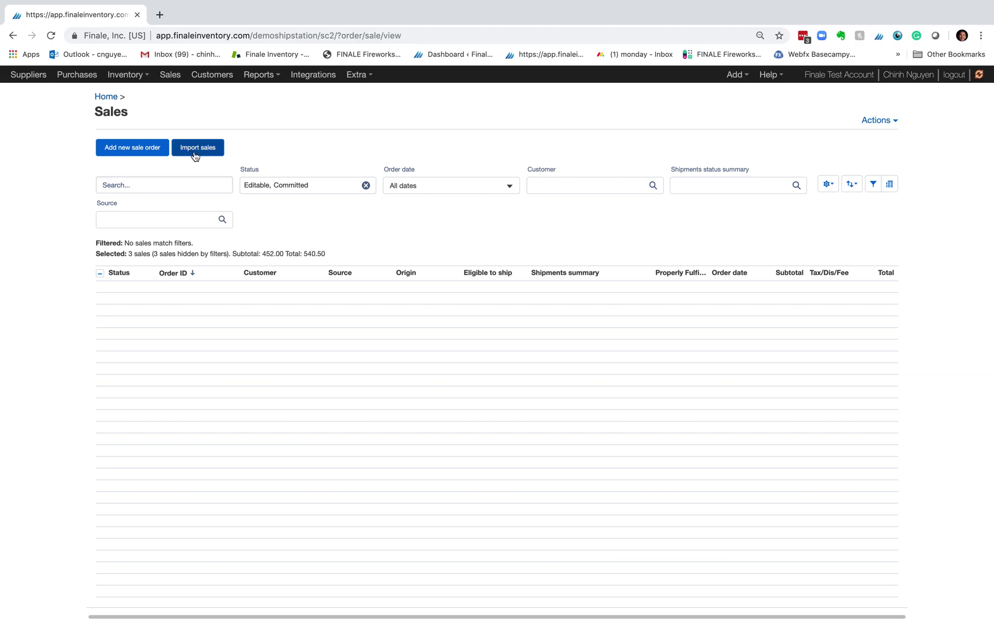
Browse the Import sales page's supported column titles, including Order item product ID
left_click(196, 154)
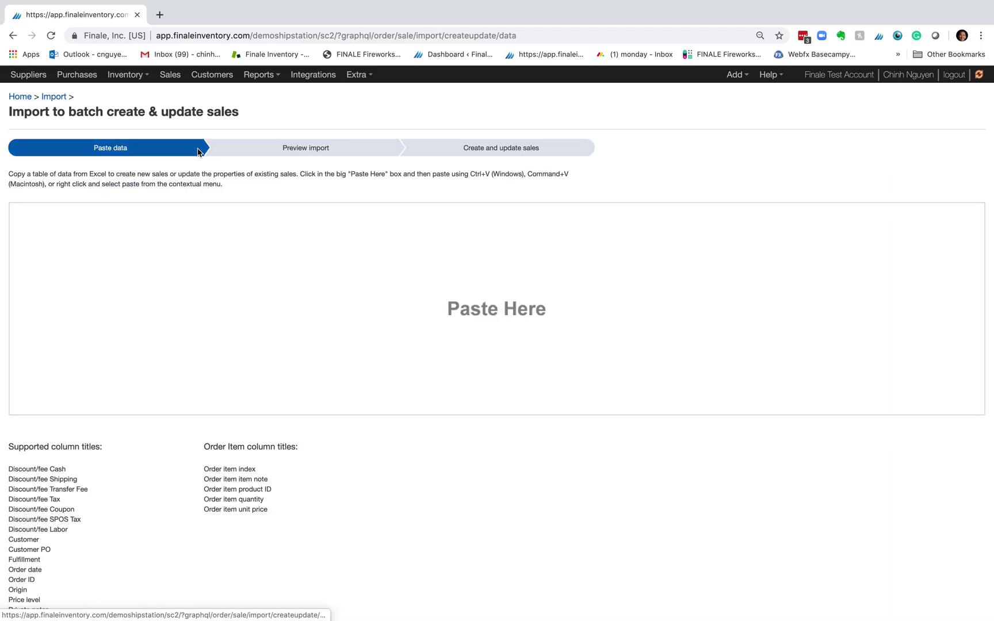
scroll(227, 255, "down", 2)
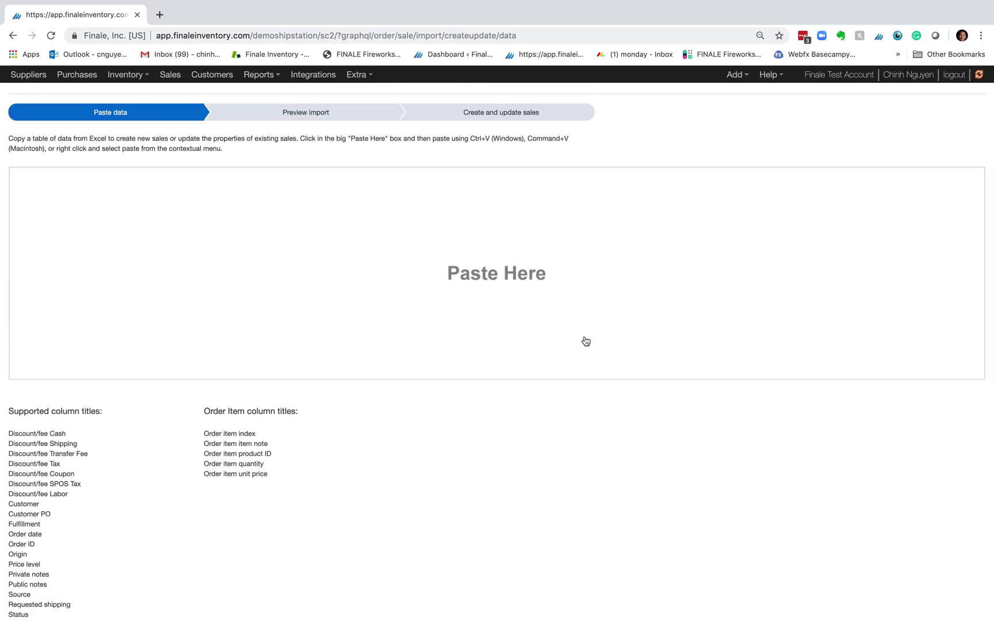
scroll(389, 321, "down", 5)
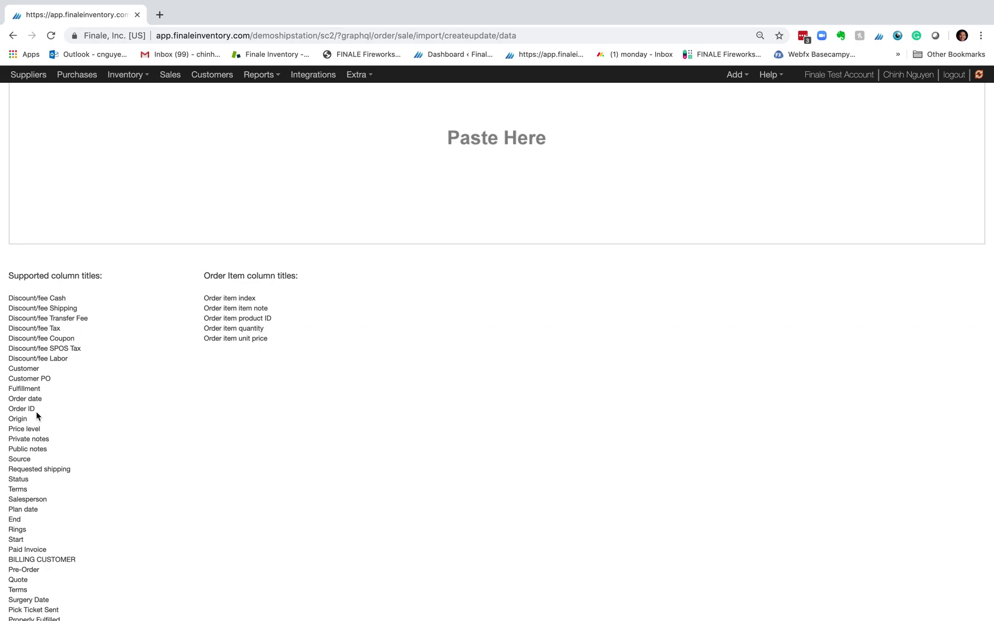
scroll(47, 404, "down", 1)
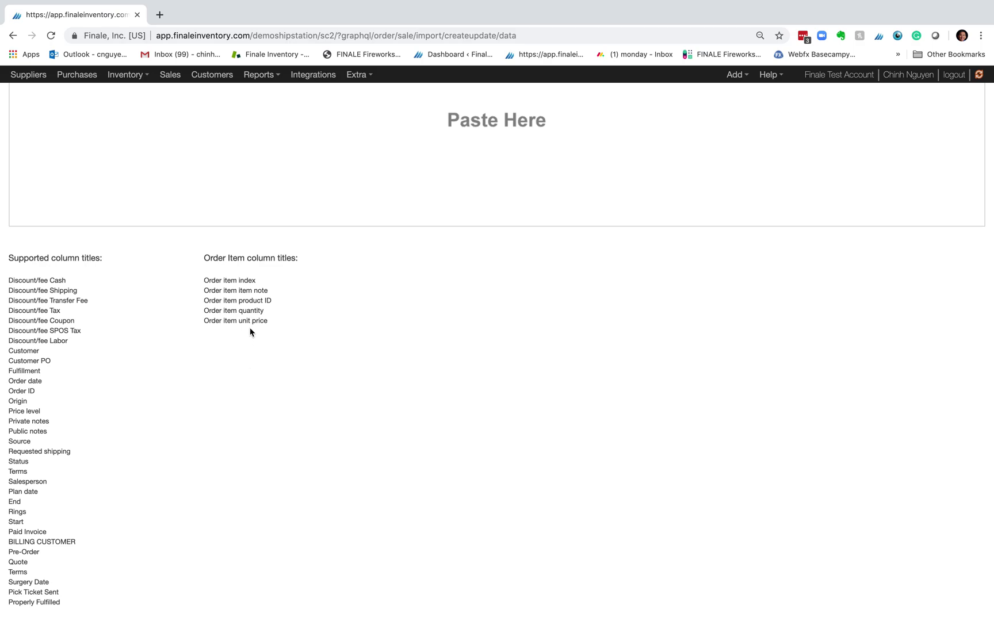
left_click_drag(238, 300, 274, 326)
scroll(317, 362, "up", 5)
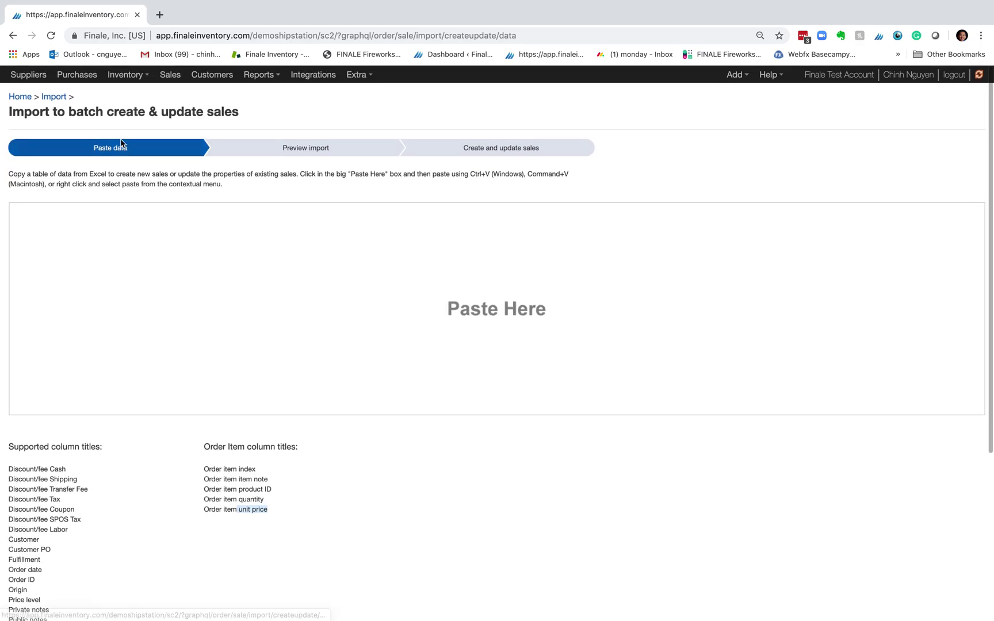
Return through the Import and Home breadcrumbs to the Sales list, then leave the browser
left_click(55, 98)
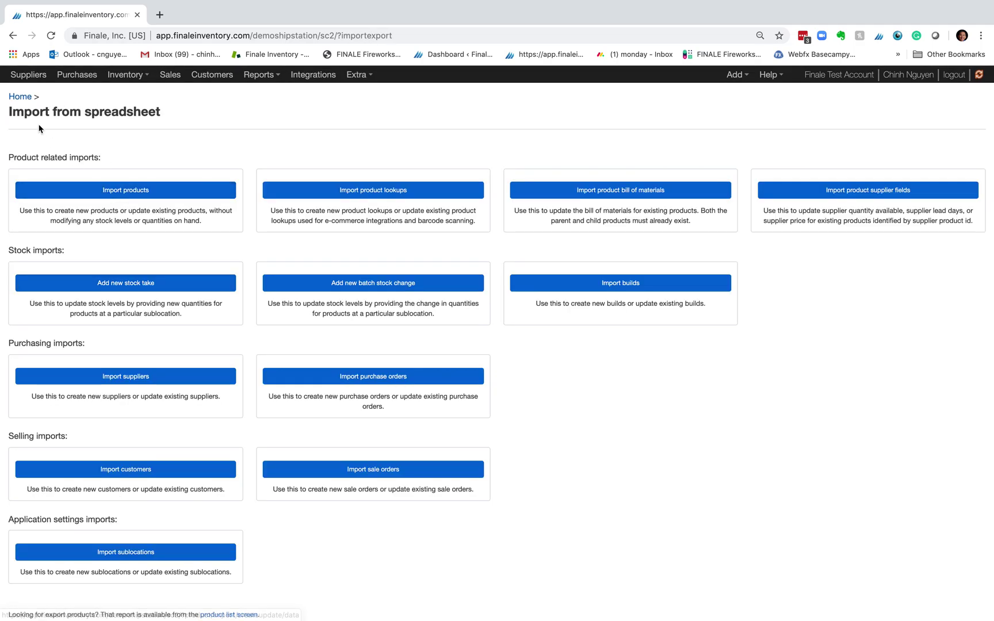
left_click(20, 97)
left_click(582, 260)
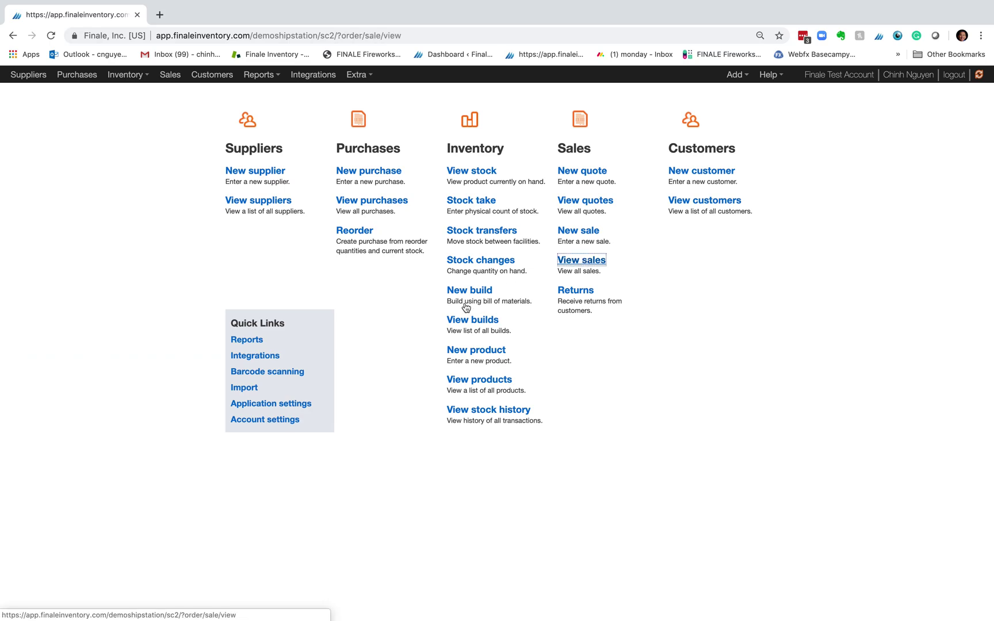
key("super+Tab")
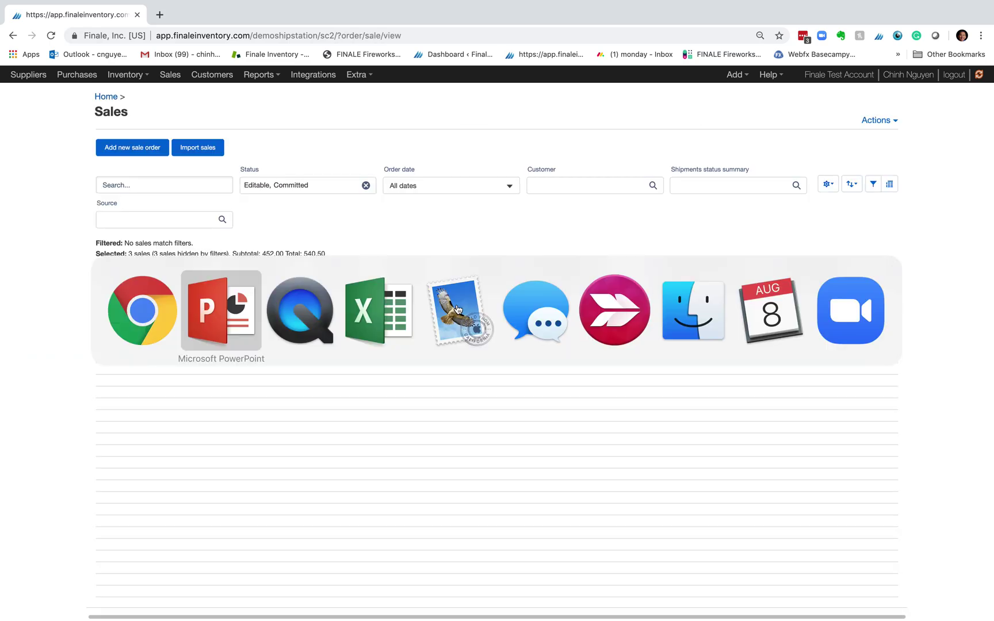
In Excel's Finale order import table, highlight columns C through K, Order Date to Discount
key("super+Tab")
key("super+Tab")
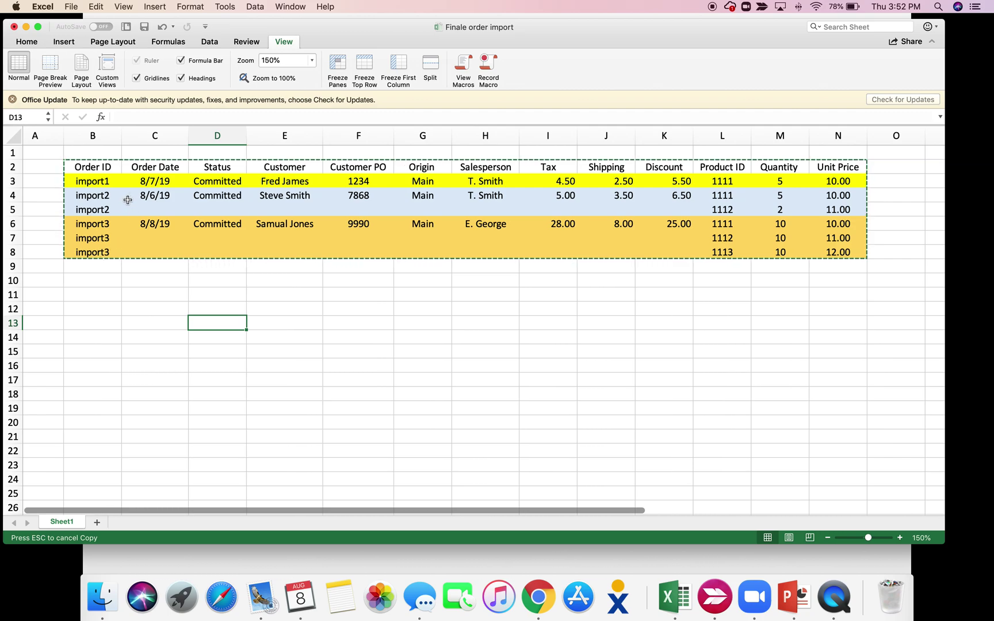
scroll(154, 182, "left", 1)
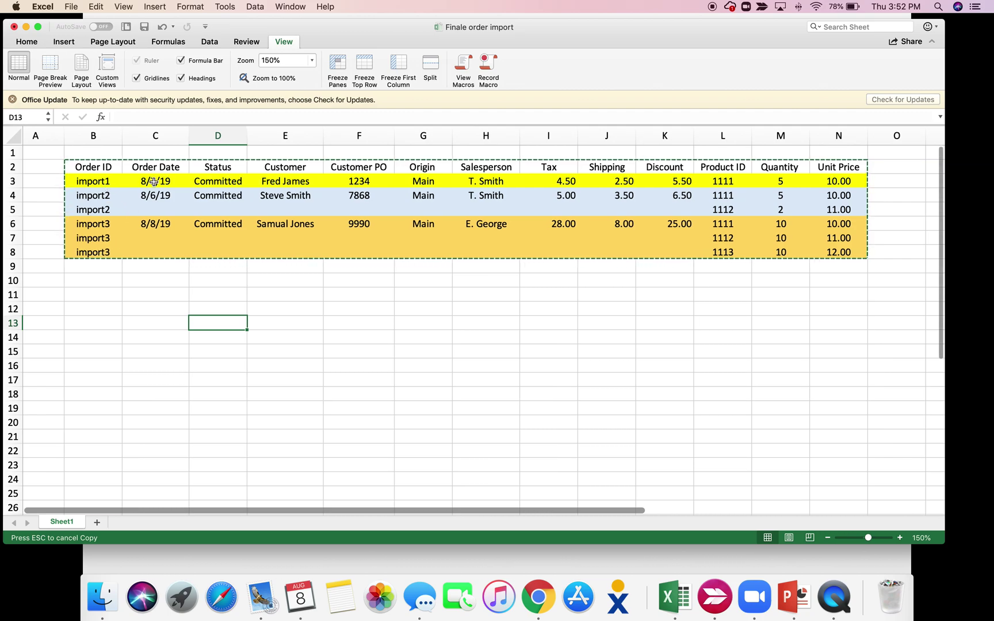
left_click(153, 135)
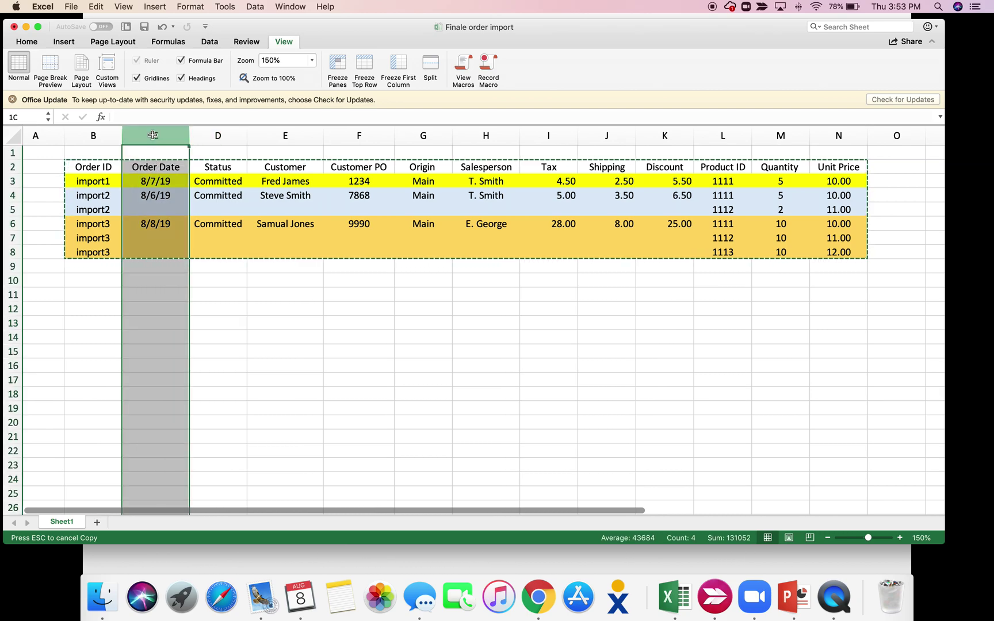
left_click_drag(153, 135, 633, 149)
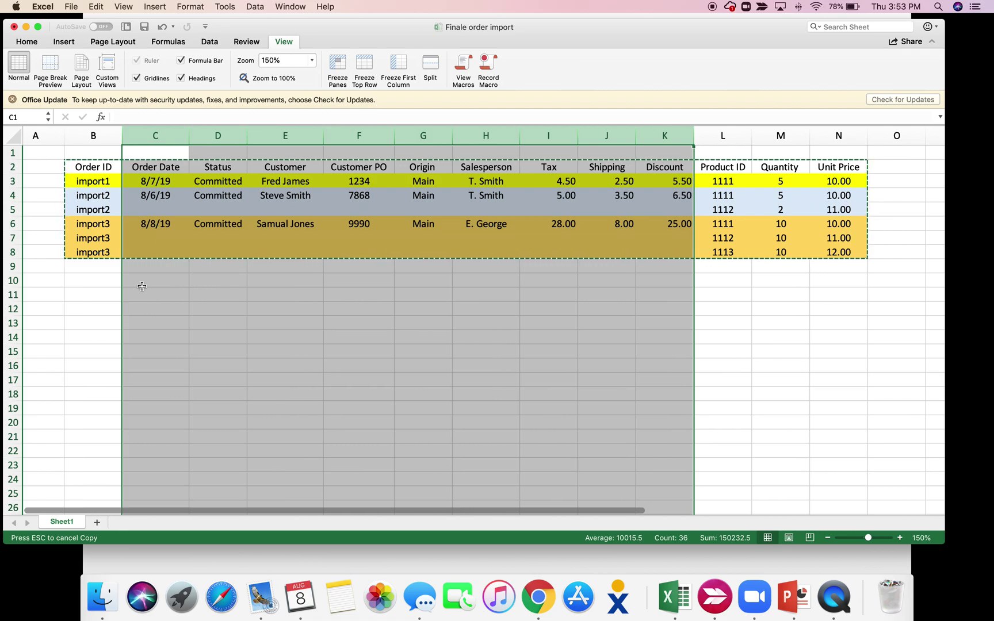
scroll(142, 286, "down", 1)
left_click(93, 320)
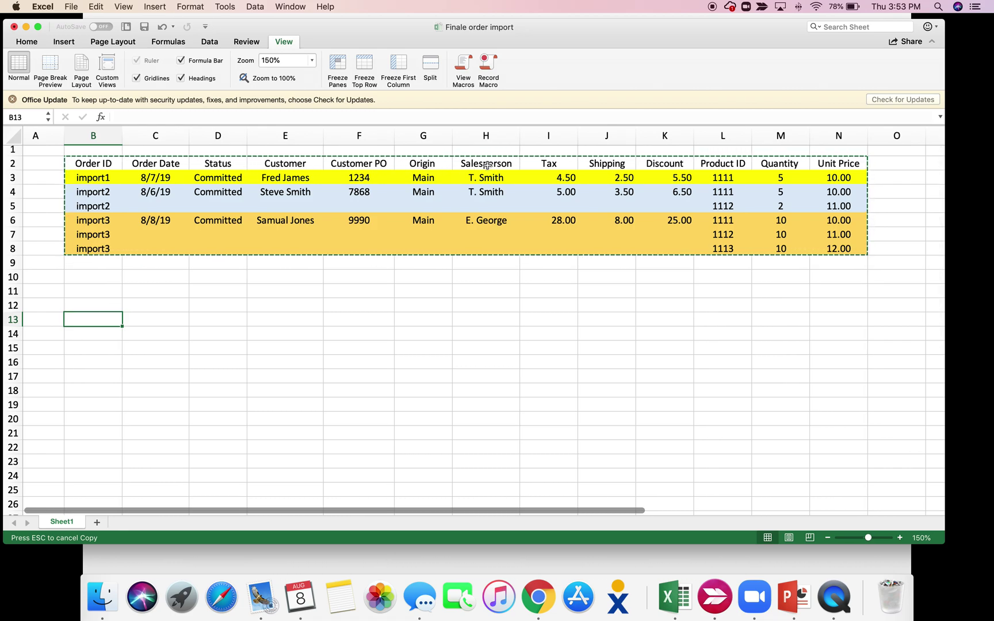
scroll(484, 244, "up", 1)
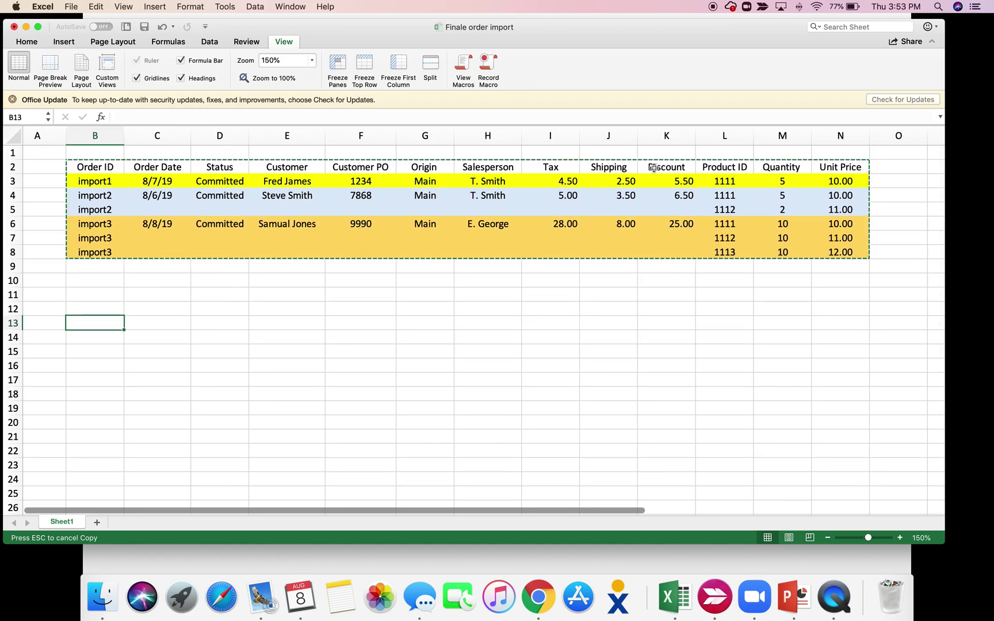
scroll(543, 171, "down", 1)
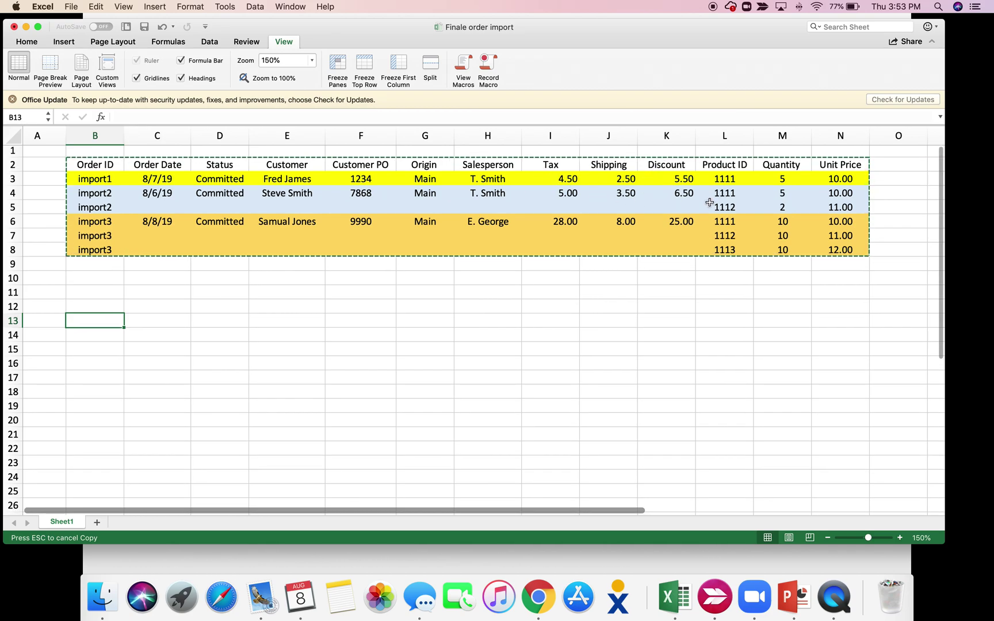
scroll(638, 161, "up", 1)
Highlight the first and second orders' line items and import2's blank header fields in rows 3–5
left_click_drag(725, 136, 835, 138)
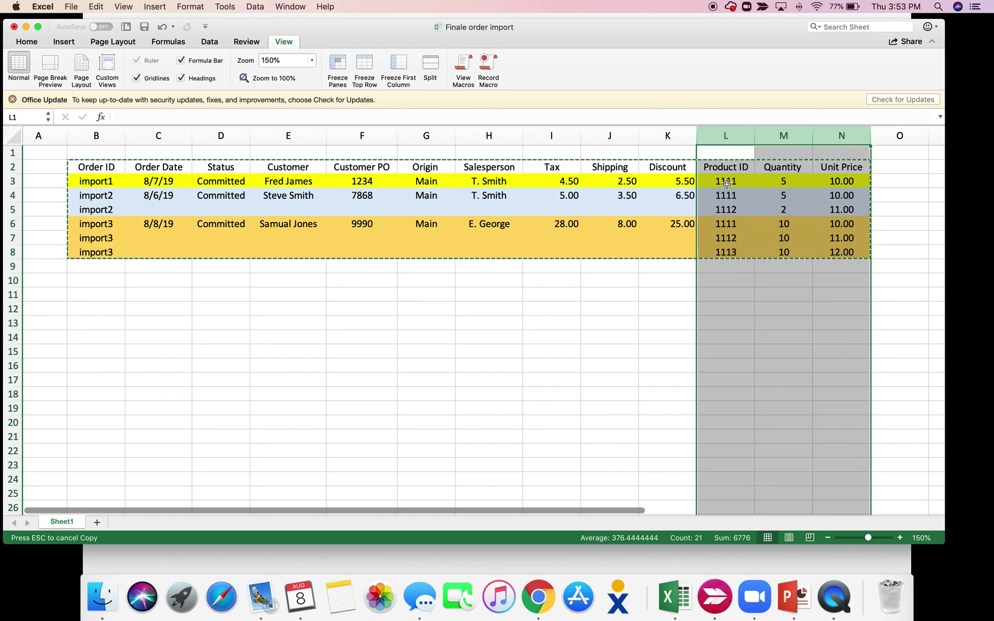
left_click_drag(727, 183, 832, 183)
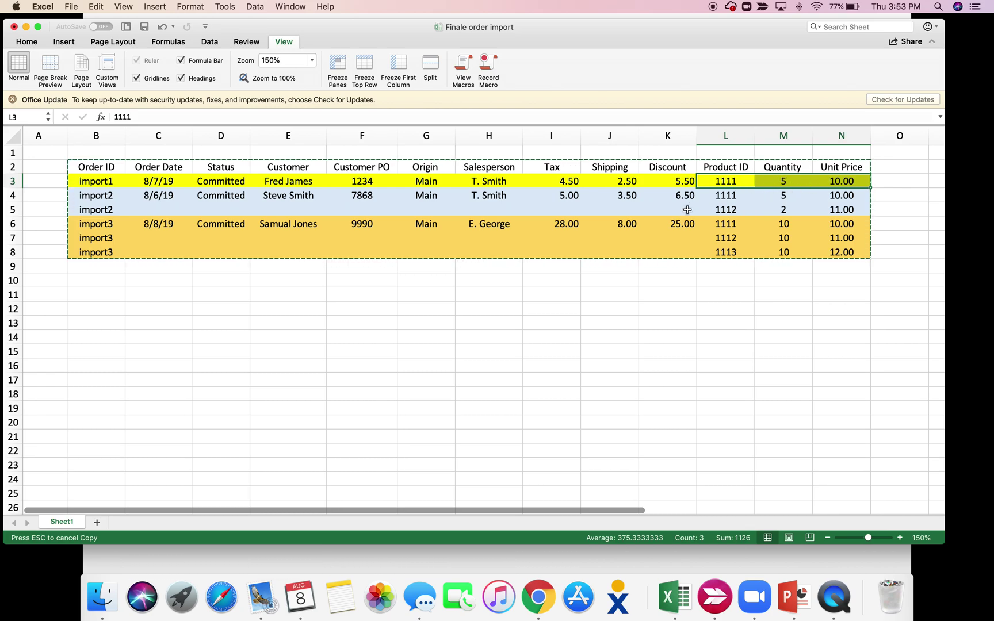
left_click(99, 196)
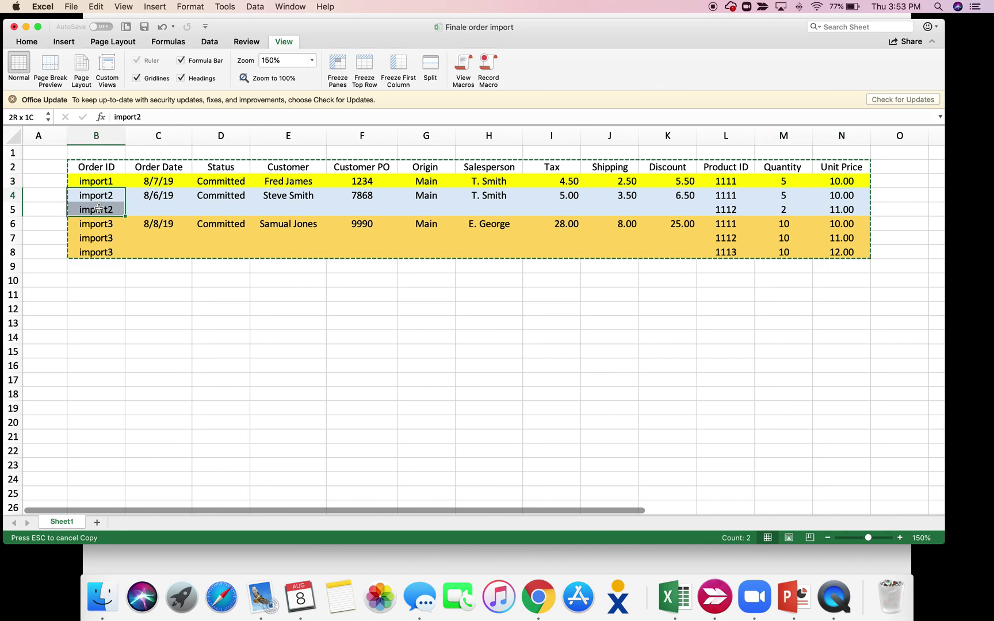
key("shift+Down")
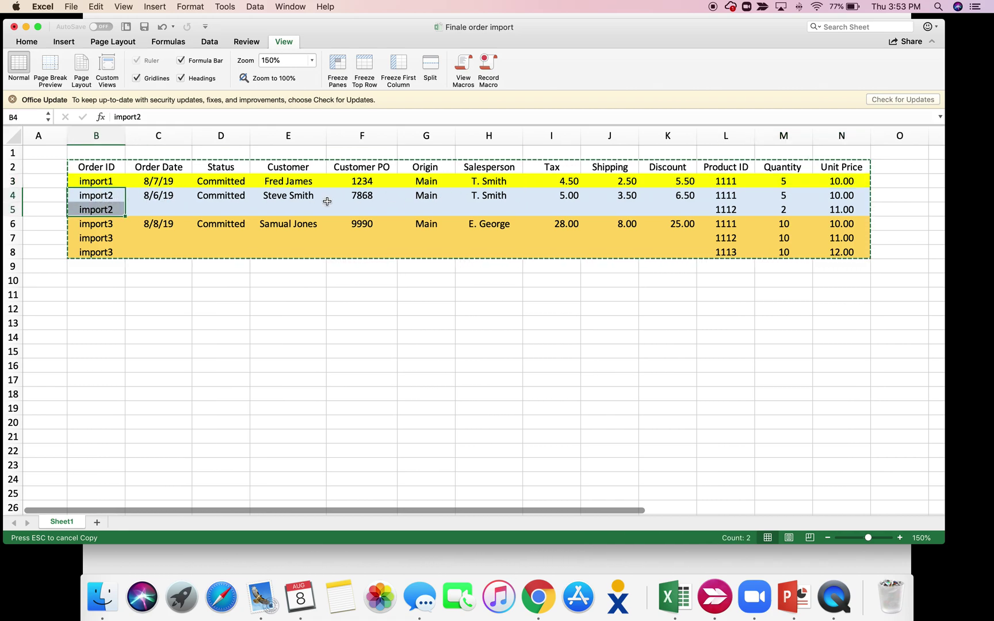
left_click_drag(160, 211, 263, 209)
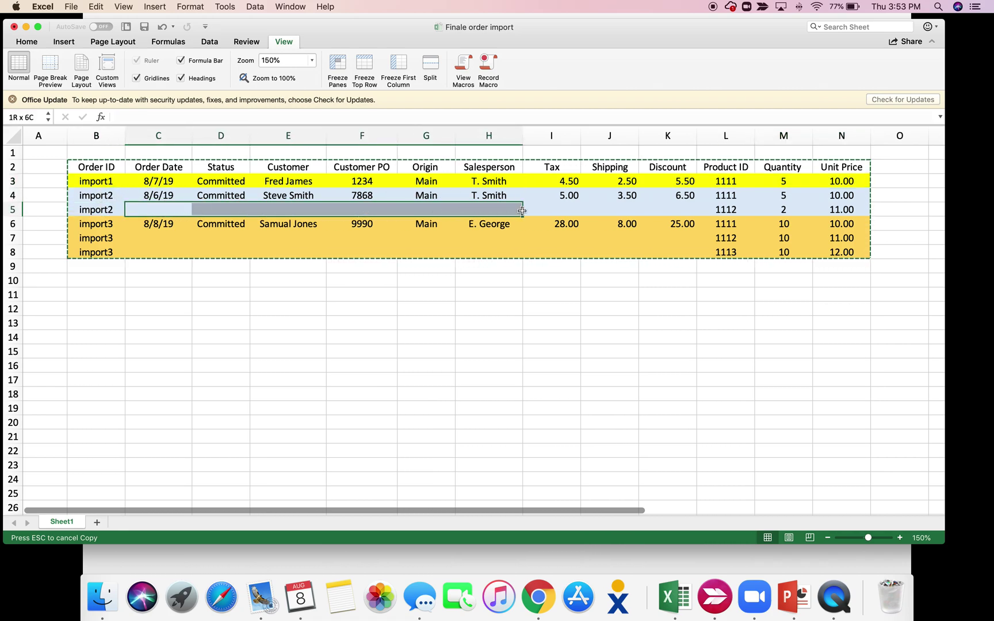
left_click_drag(648, 213, 658, 214)
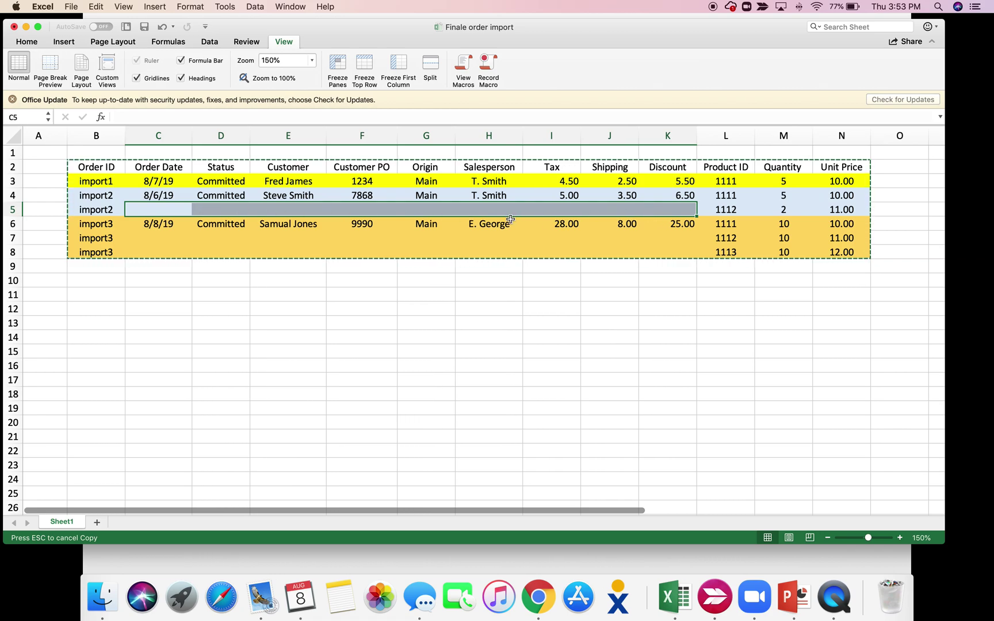
left_click_drag(720, 212, 834, 197)
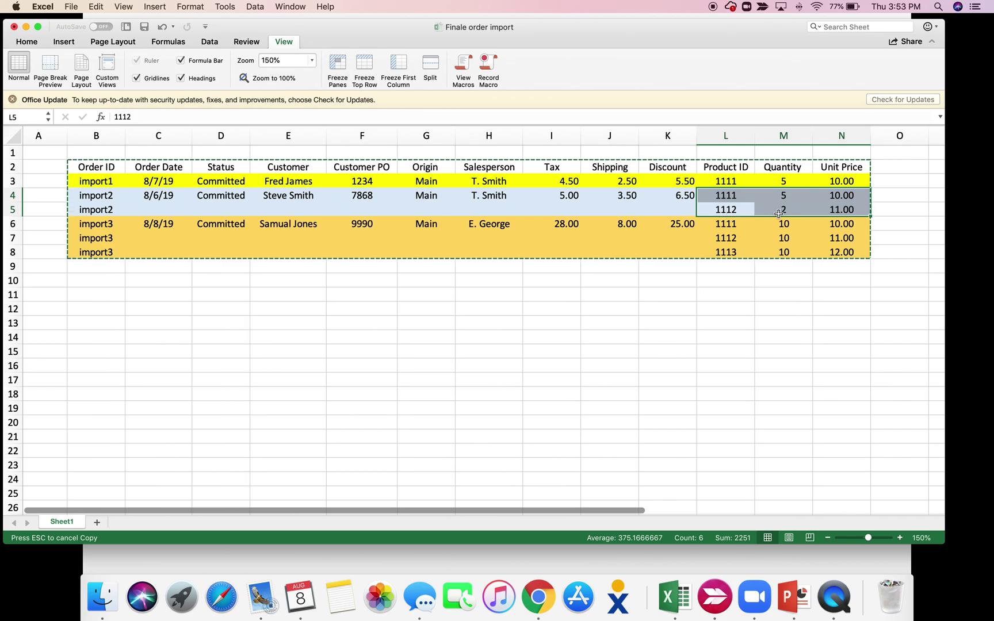
Highlight the third order's header and three line items, then select B2:N8 and switch to Chrome
left_click(204, 348)
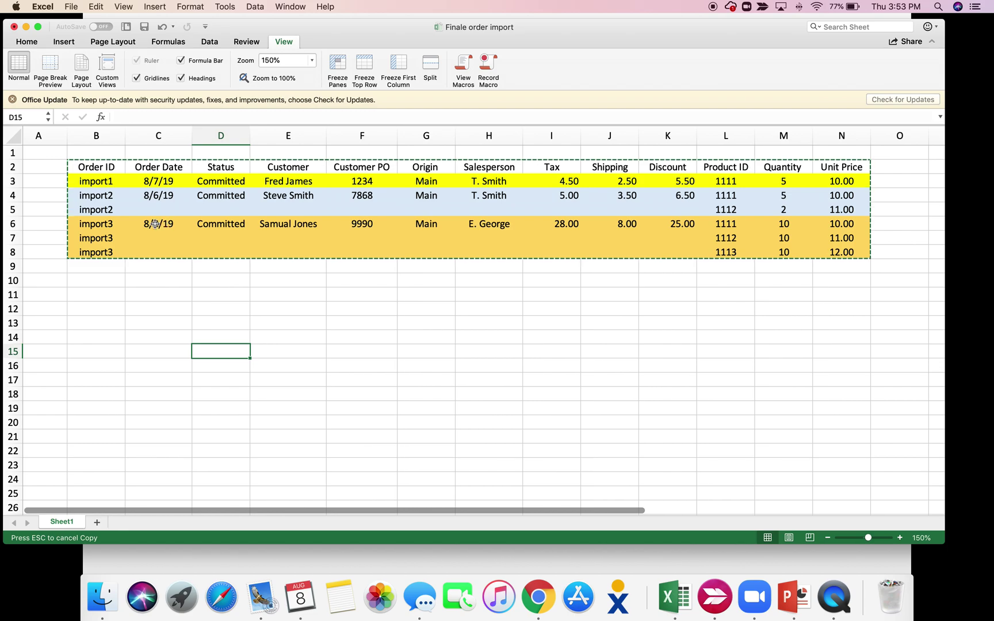
left_click_drag(155, 224, 668, 225)
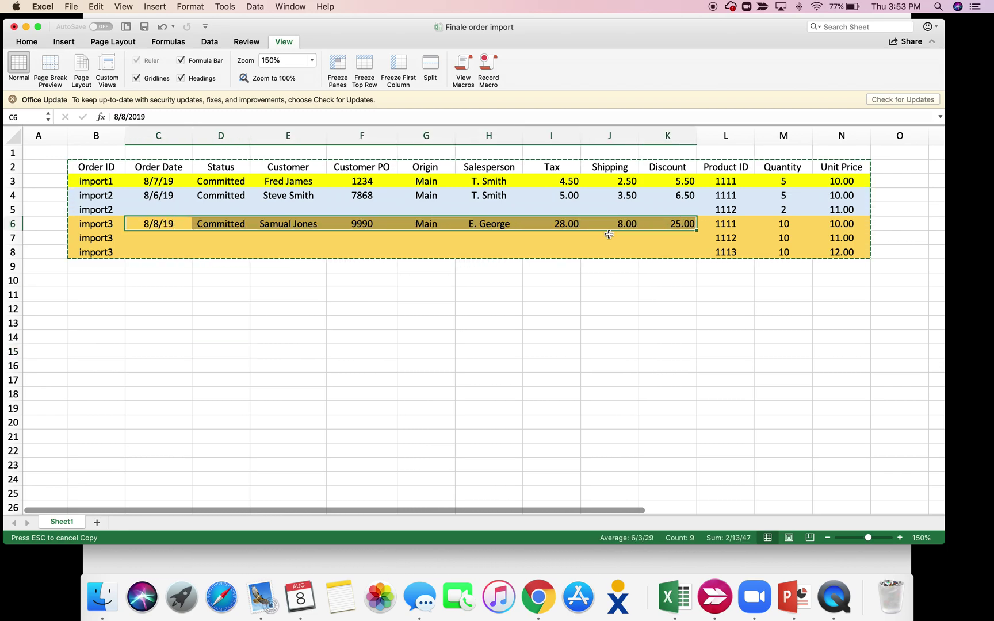
left_click_drag(734, 223, 830, 251)
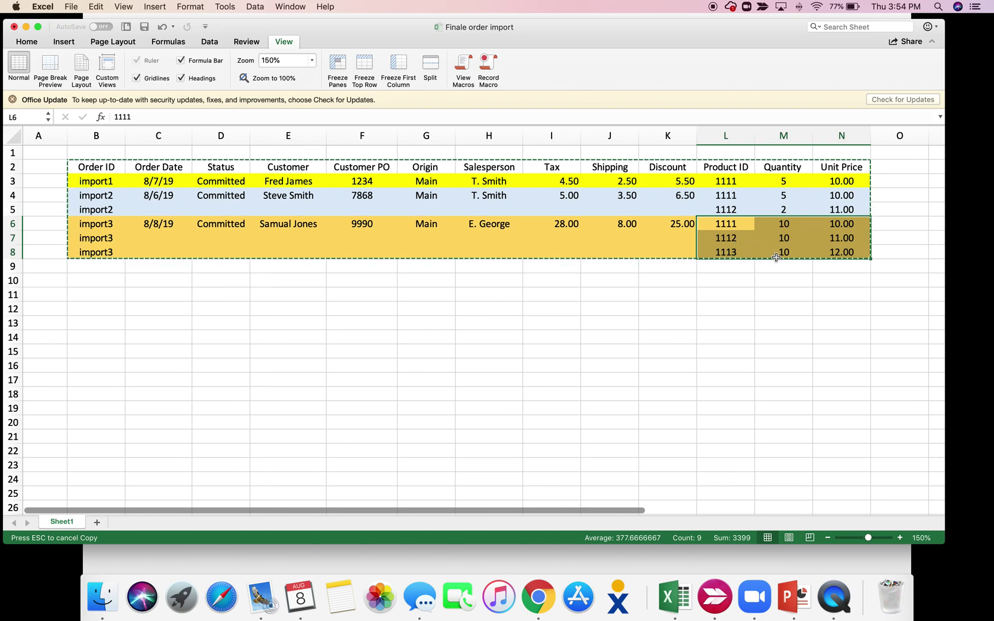
left_click(770, 323)
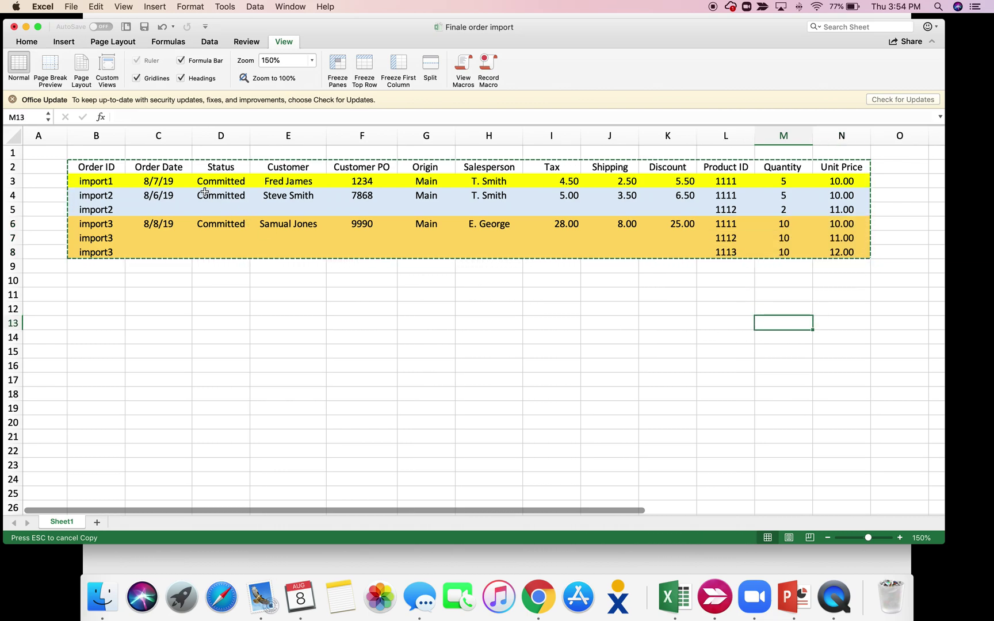
left_click_drag(97, 167, 842, 253)
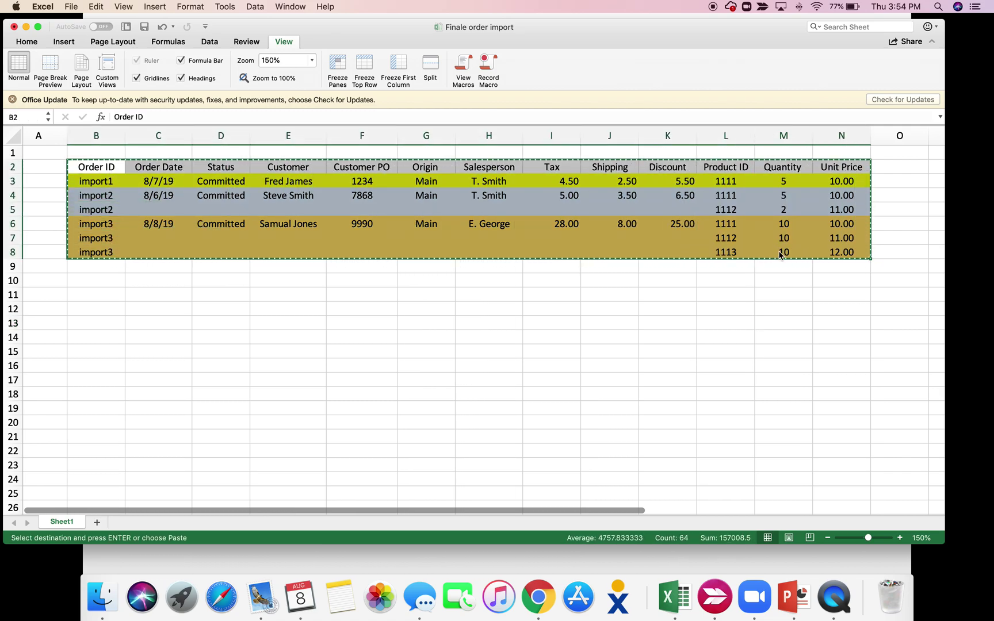
key("super+Tab")
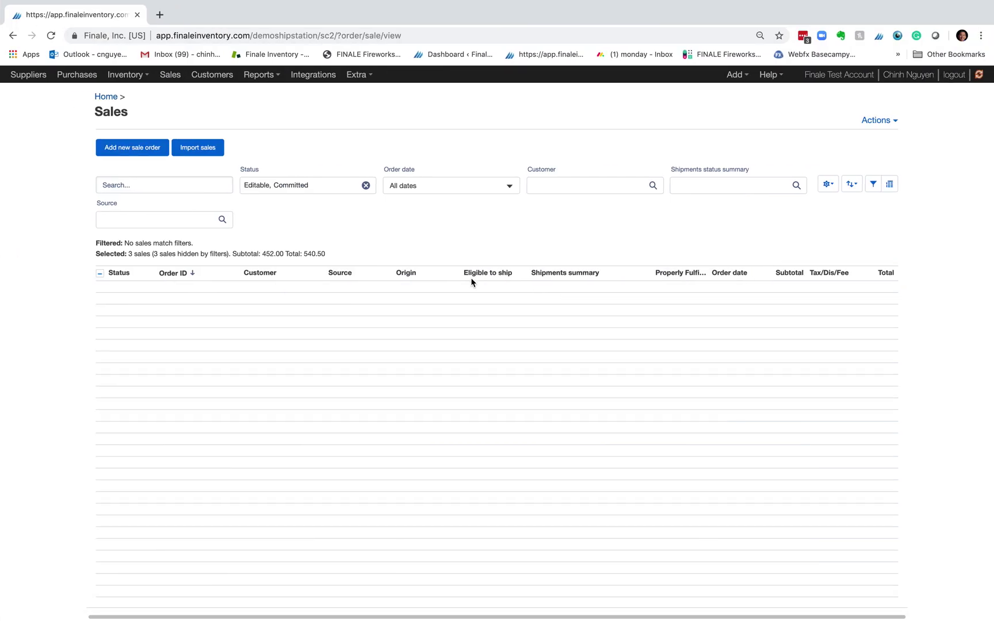
Paste the copied order table into a new sales import and scroll through its preview
left_click(197, 148)
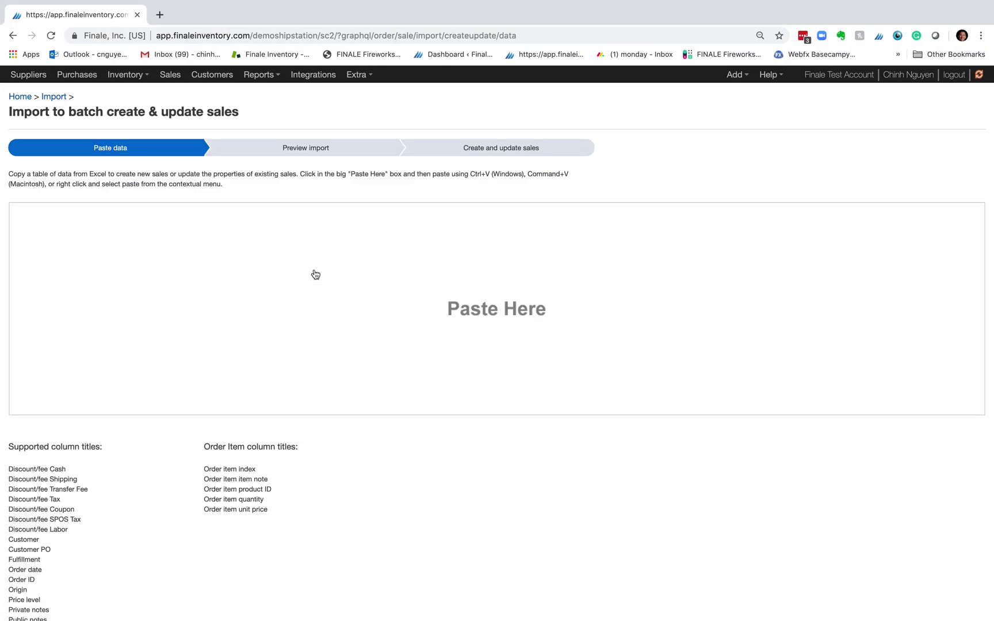
left_click(421, 289)
key("super+v")
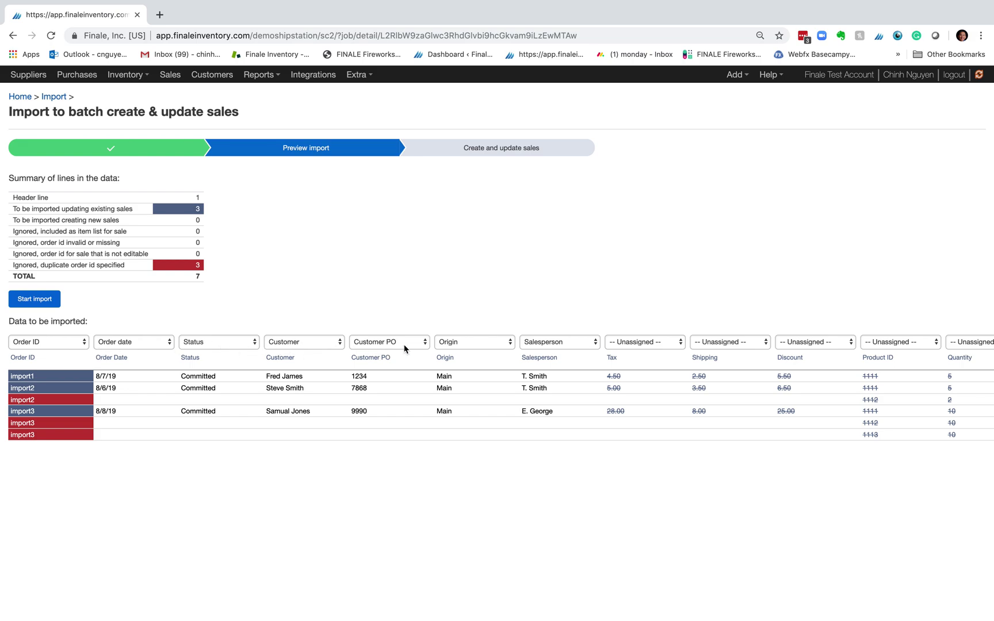
scroll(535, 347, "right", 2)
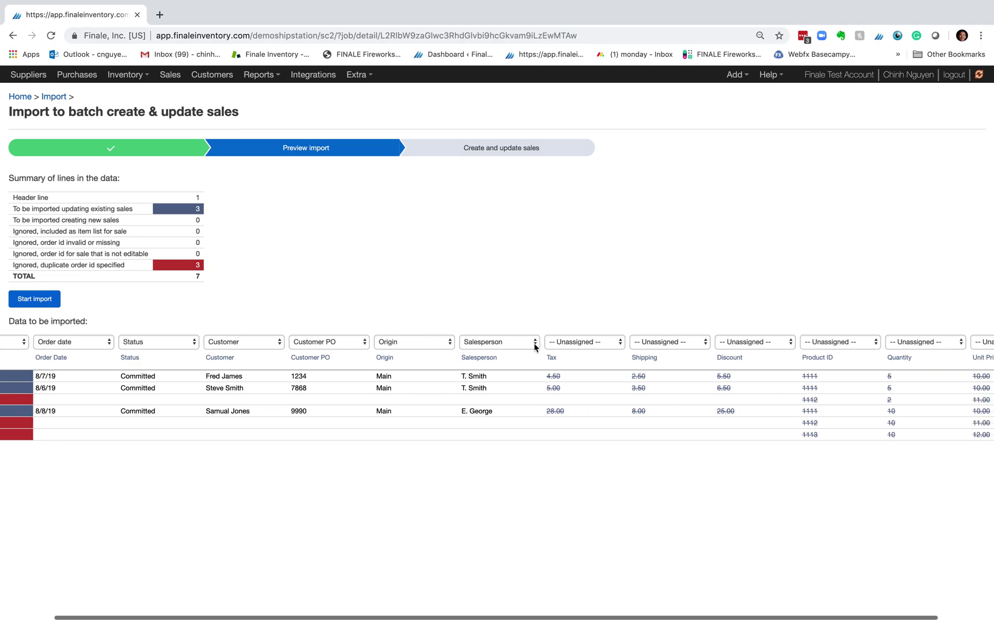
scroll(576, 348, "right", 1)
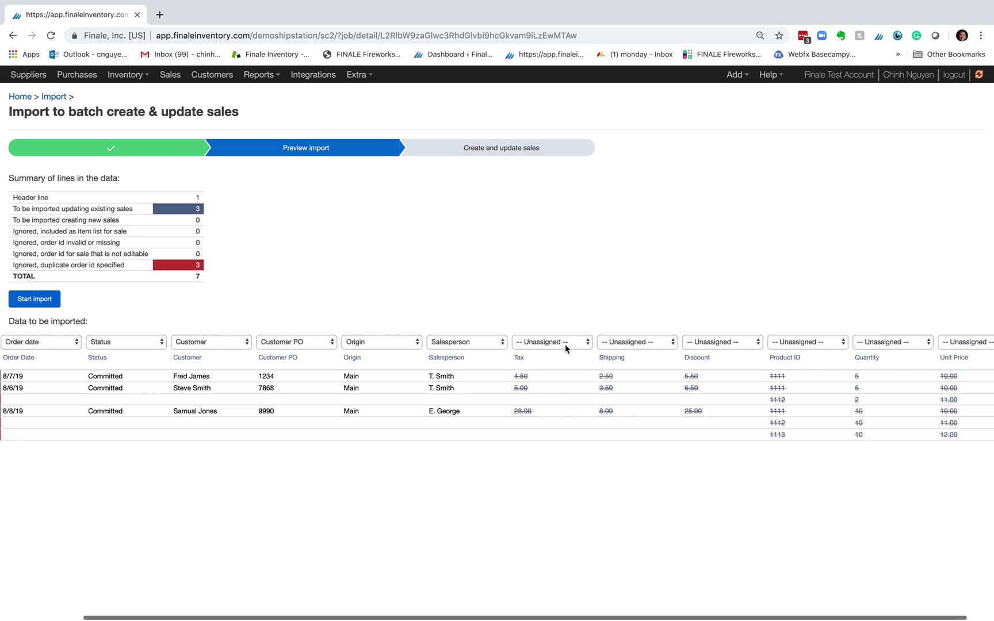
Map the Tax, Shipping and Discount columns to Discount/fee Tax, Shipping and Coupon
left_click(583, 342)
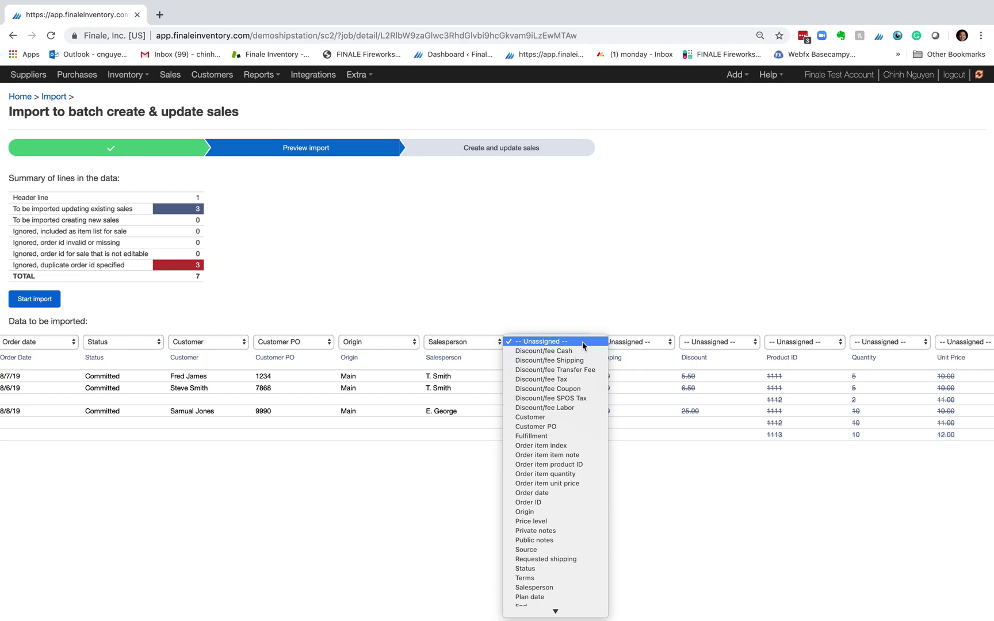
left_click(564, 381)
left_click(632, 344)
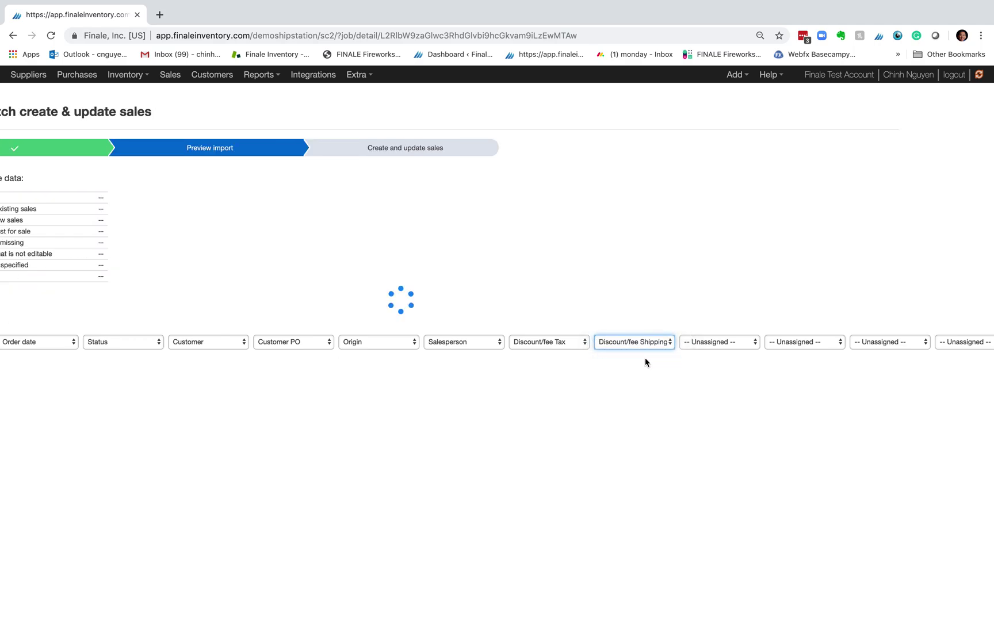
left_click(712, 343)
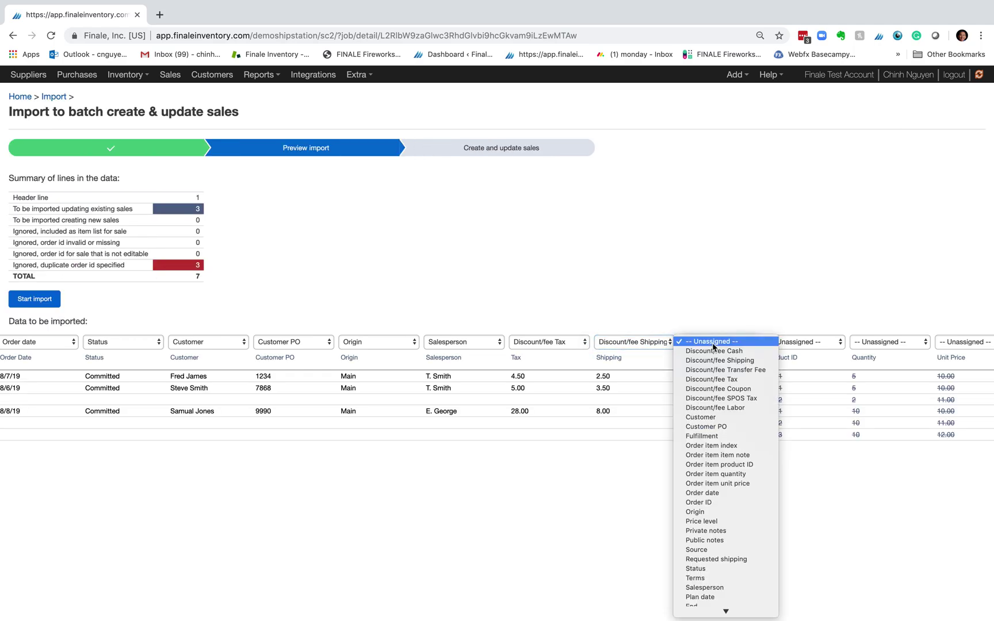
left_click(717, 389)
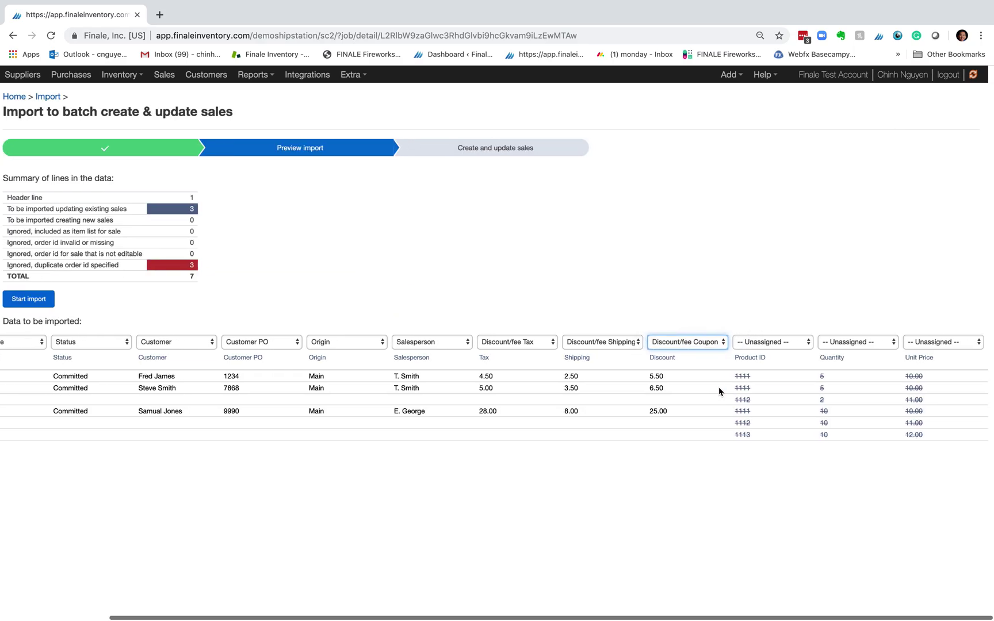
Map Product ID, Quantity and Unit Price to Order item product ID, quantity and unit price
scroll(719, 392, "left", 1)
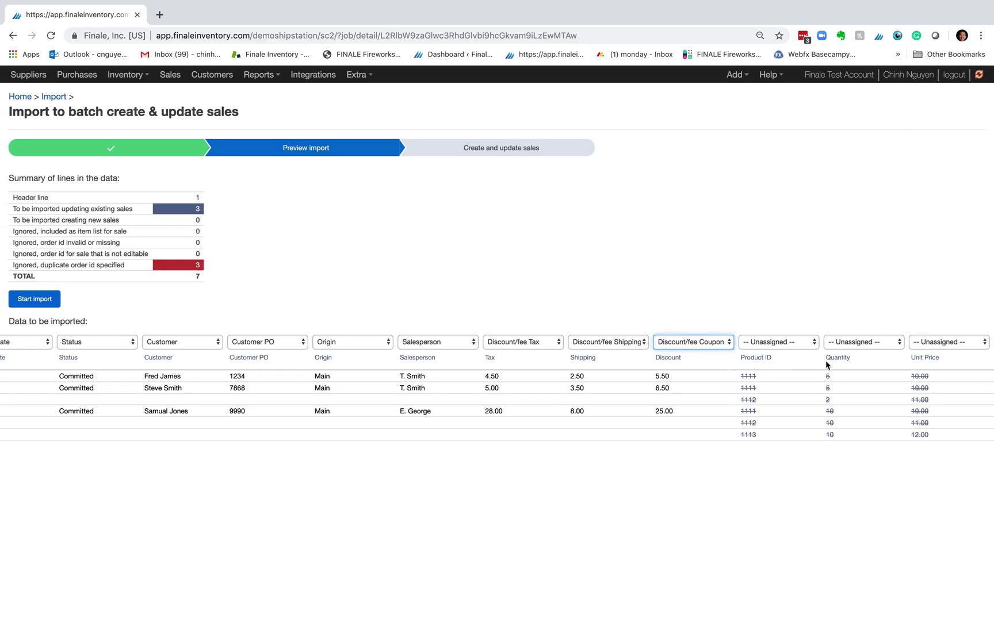
left_click(781, 343)
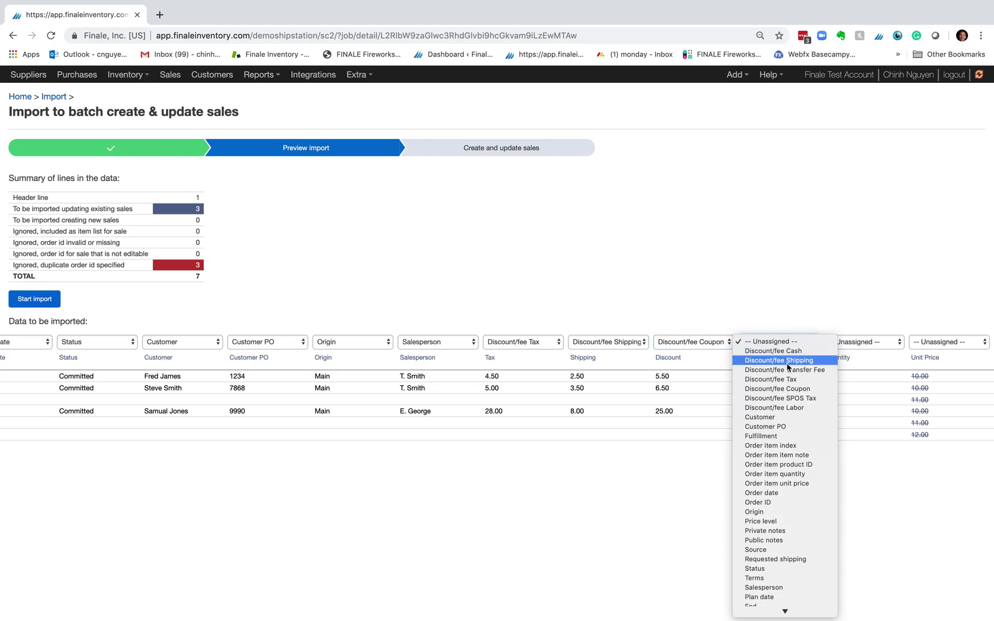
left_click(781, 465)
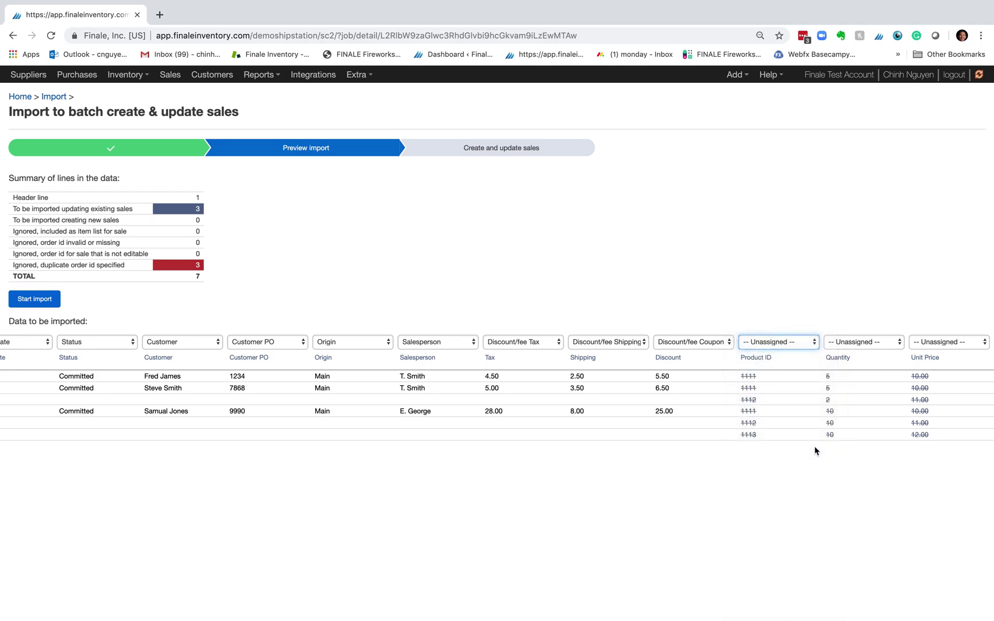
left_click(874, 343)
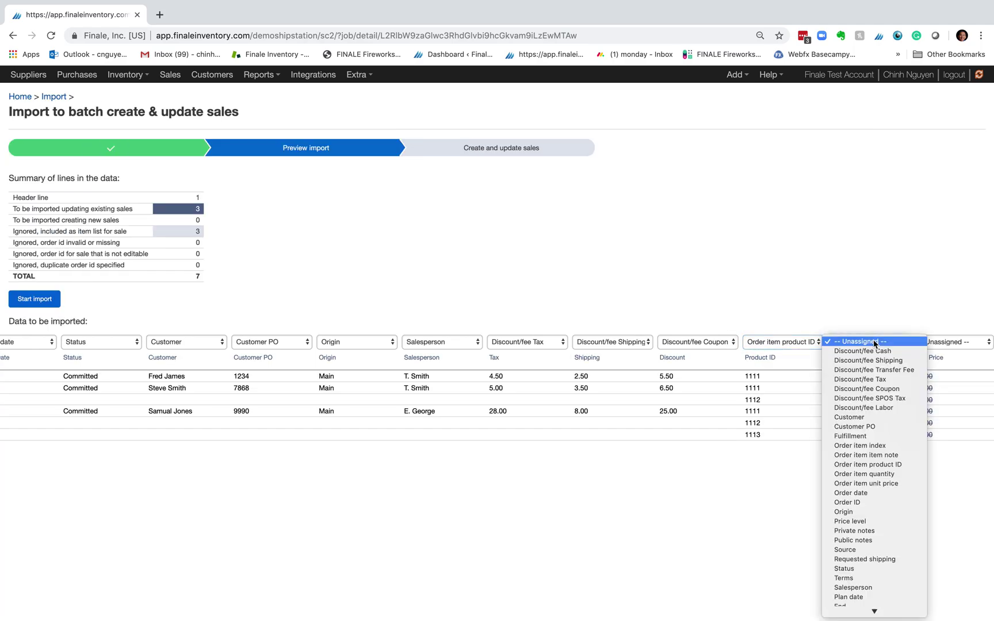
left_click(875, 474)
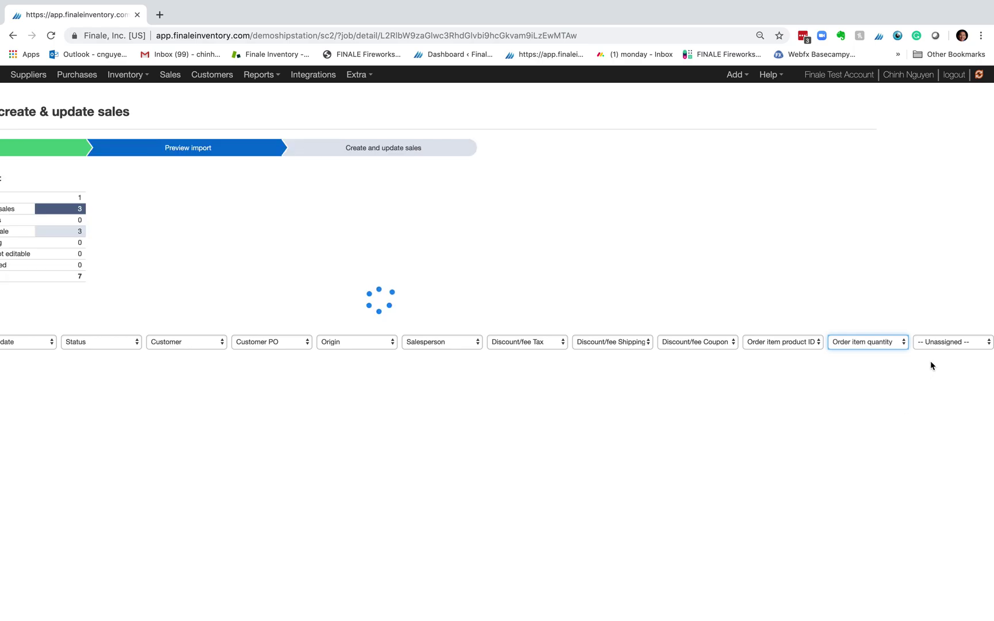
left_click(940, 344)
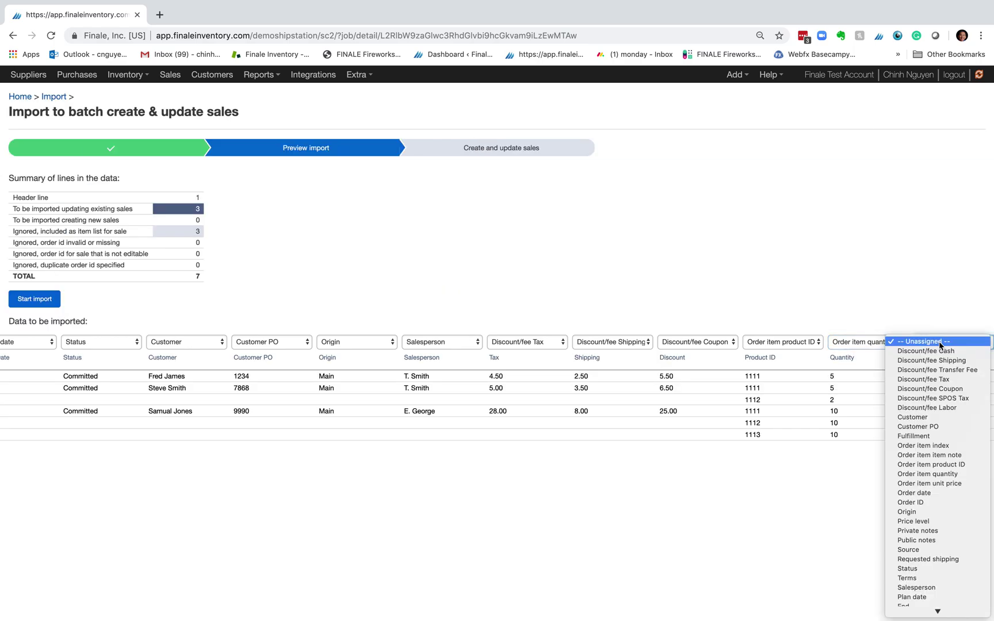
left_click(956, 484)
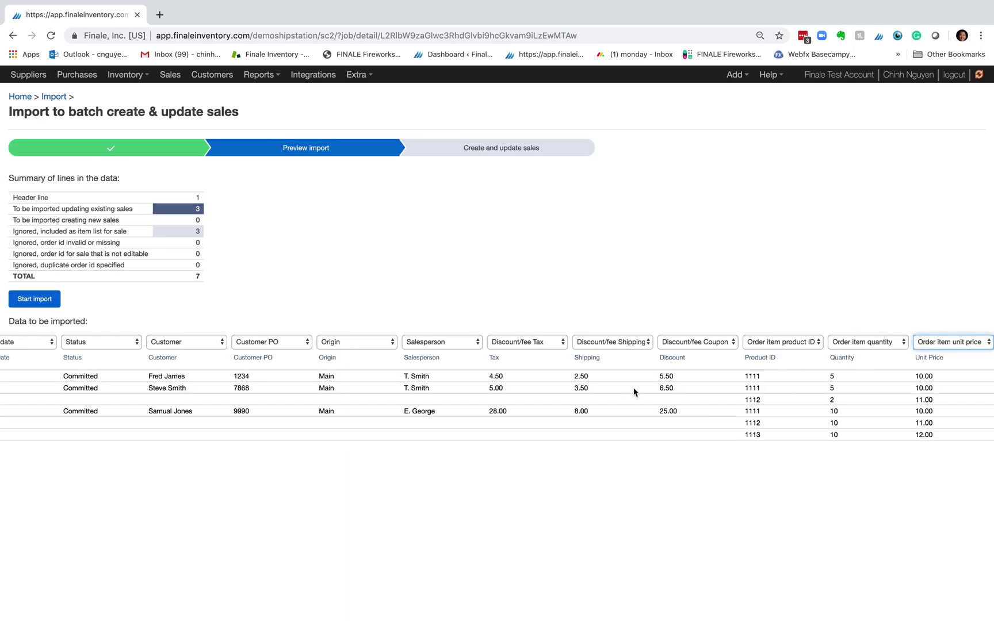
scroll(471, 394, "left", 5)
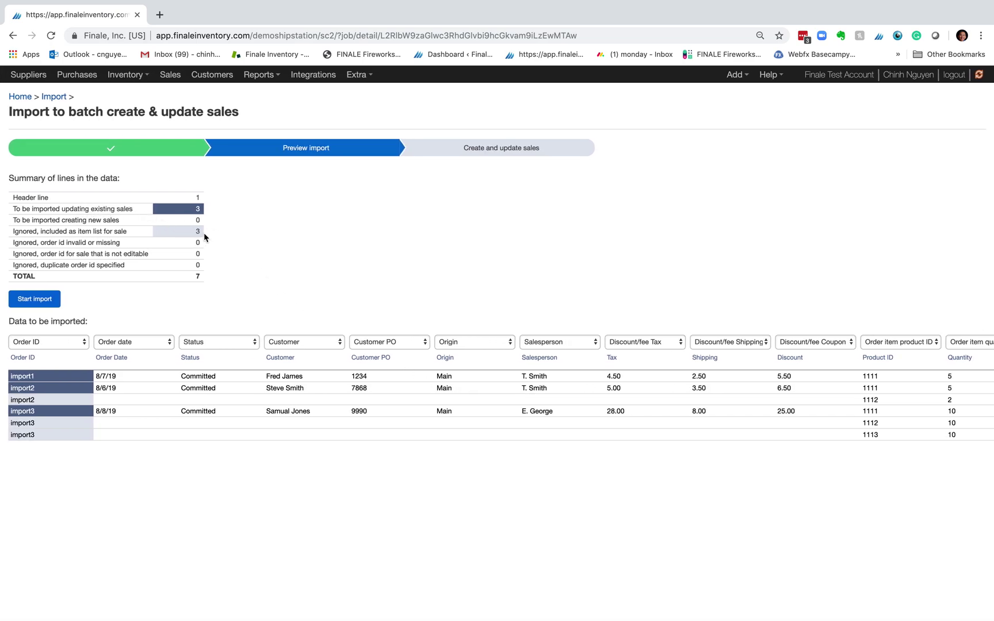
Start and confirm the import, open the sales list of imported orders, then switch to Excel
left_click(51, 302)
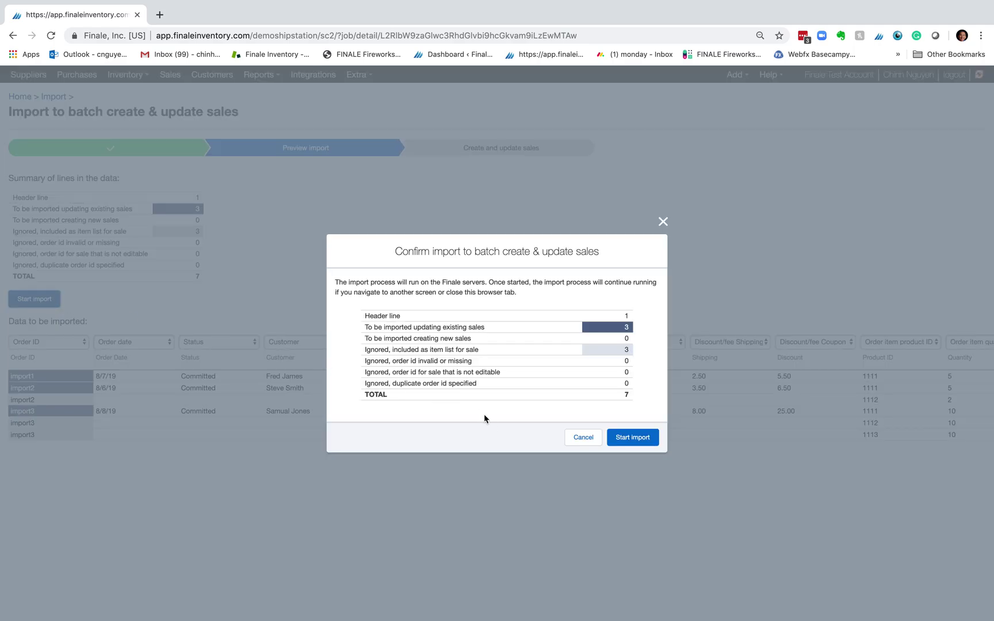
left_click(636, 439)
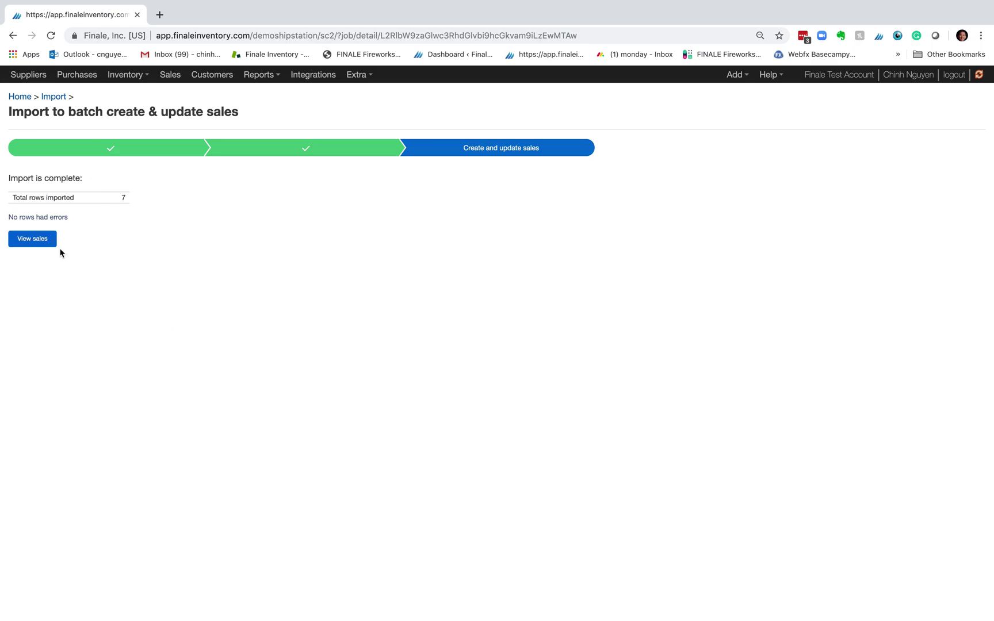
left_click(39, 239)
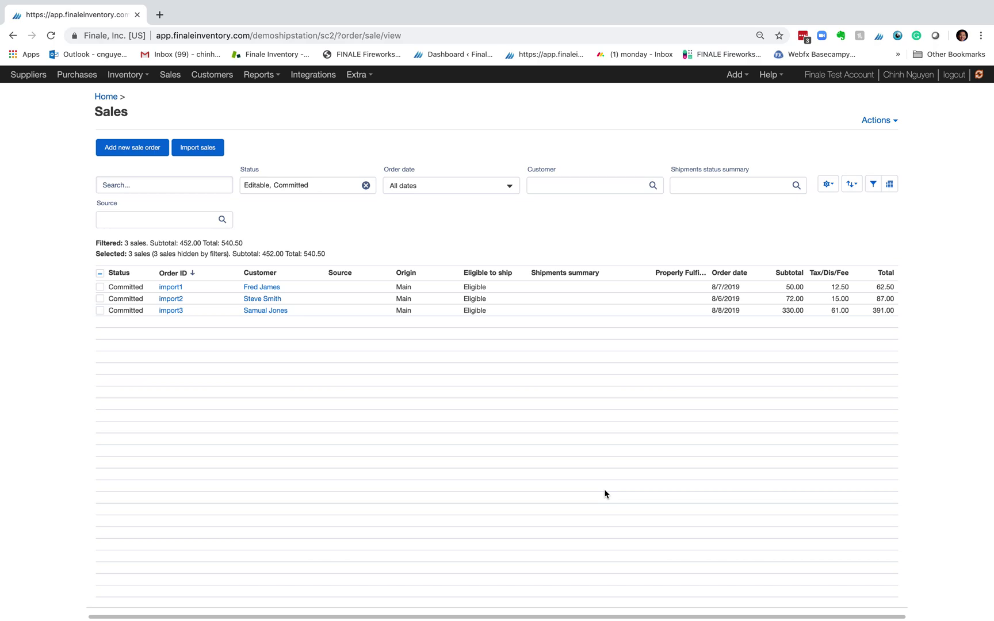
key("super+Tab")
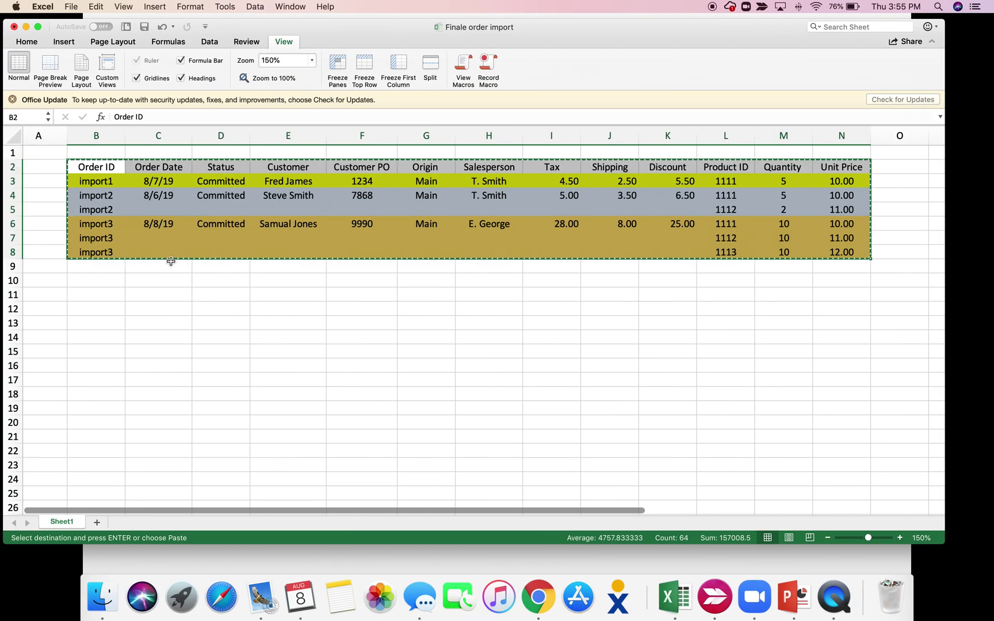
Point out import3's first product line and customer in Excel, then open import3 in Finale
left_click(725, 228)
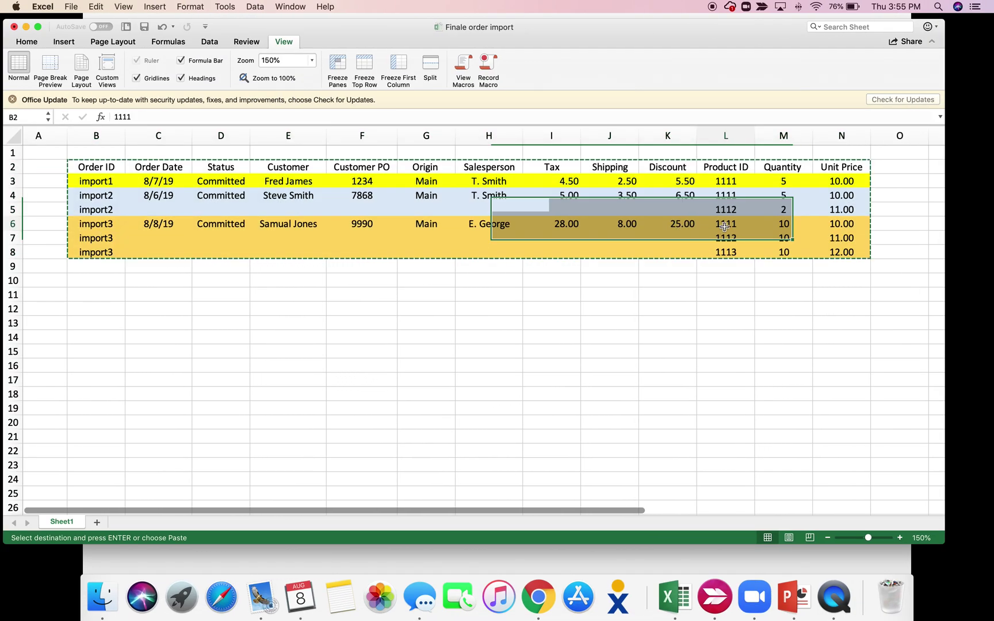
left_click(310, 226)
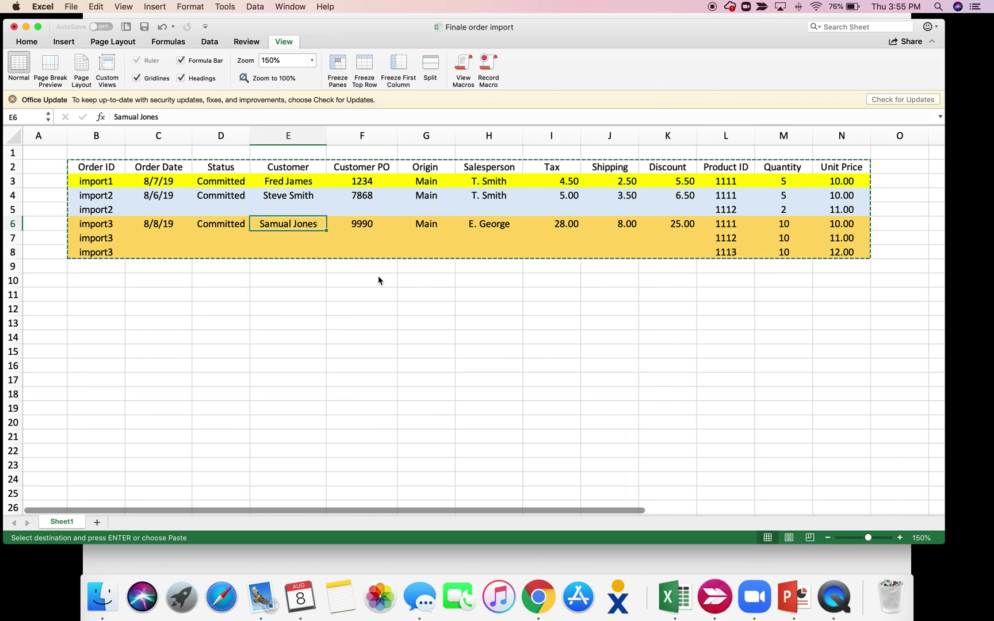
key("super+Tab")
left_click(179, 313)
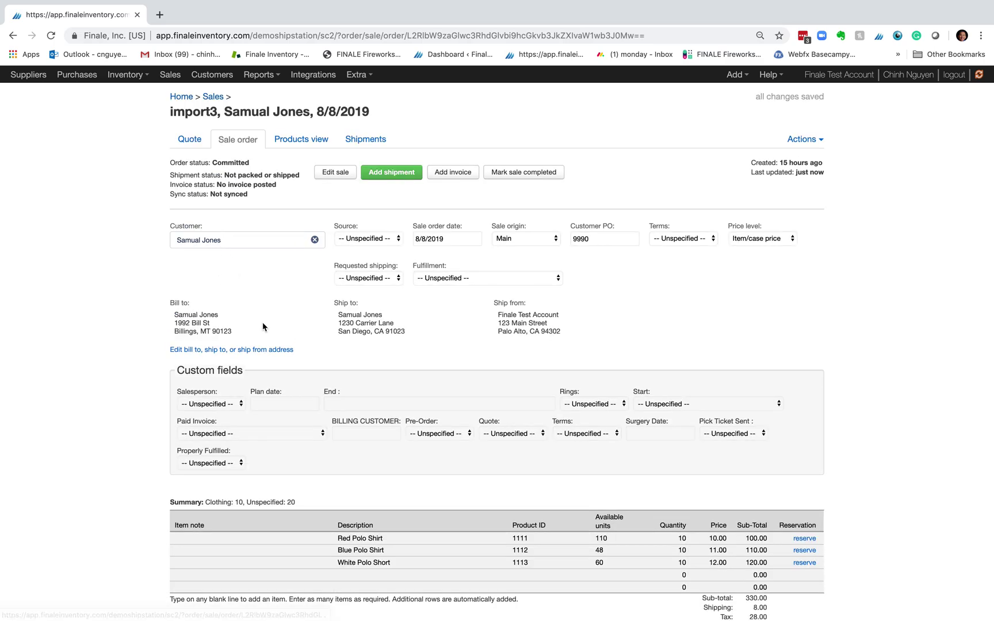
Scroll through import3's line items and totals: 8.00 shipping, 28.00 tax, 25.00 discount, 391.00 total
scroll(263, 327, "down", 2)
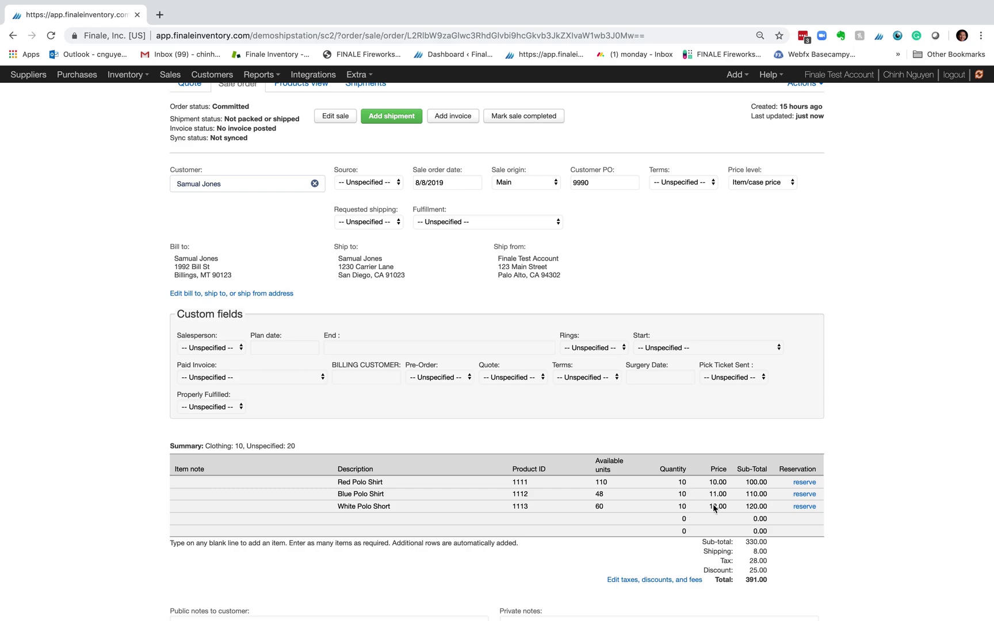
scroll(216, 196, "up", 2)
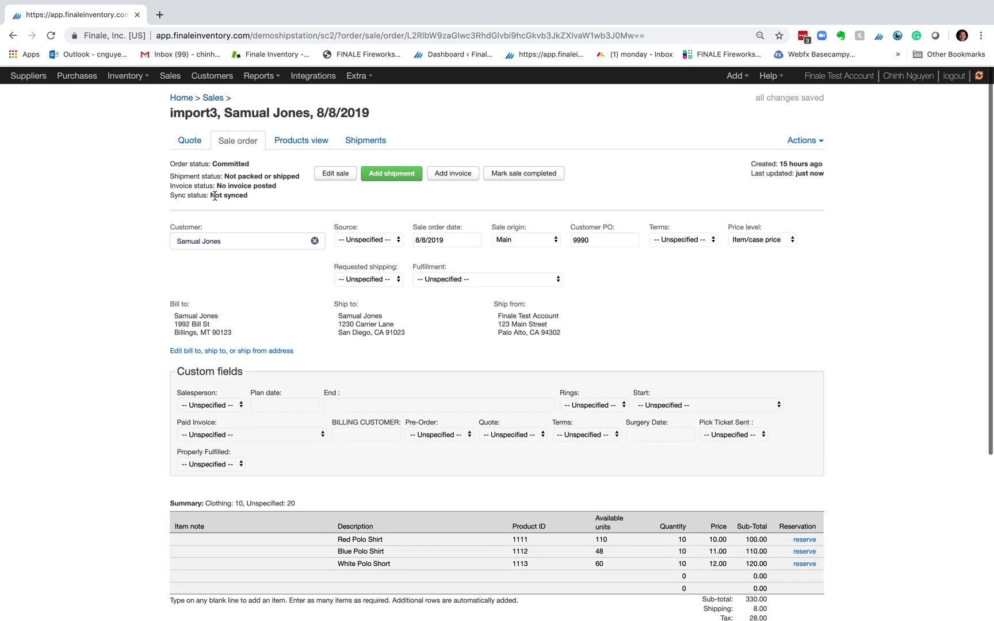